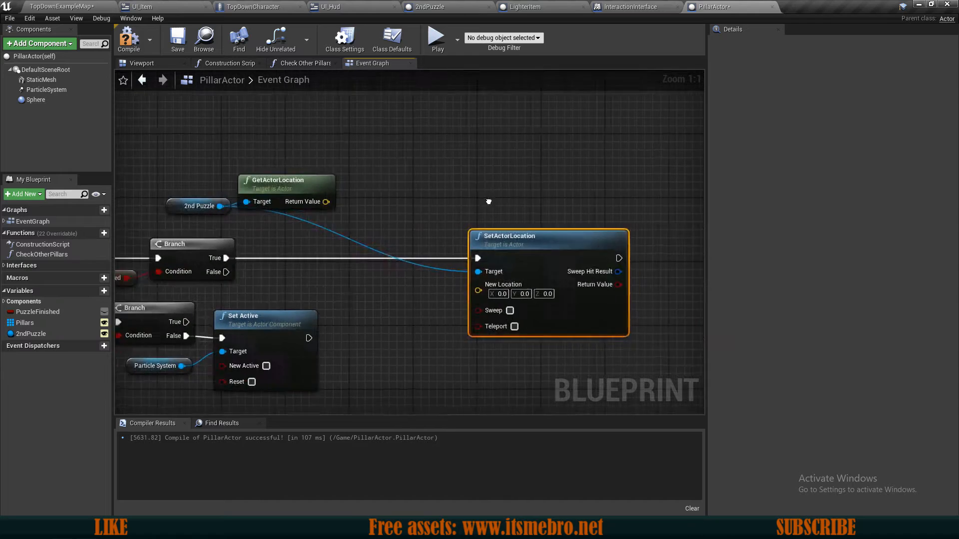
Step: Add a vector addition with Z 1.0 to the 2nd Puzzle's actor location and feed it into SetActorLocation's New Location
left_click_drag(375, 213, 378, 210)
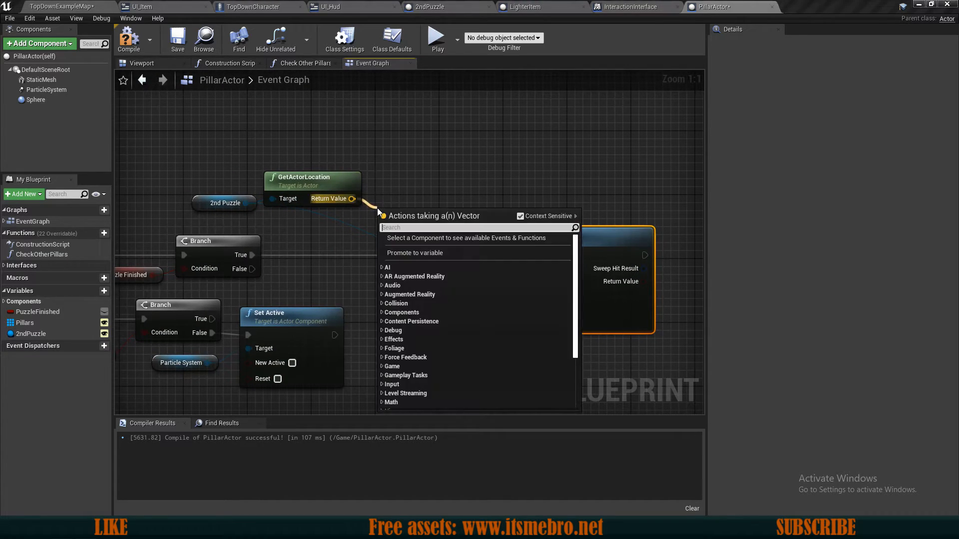
type("+")
key("Down")
key("Down")
key("Return")
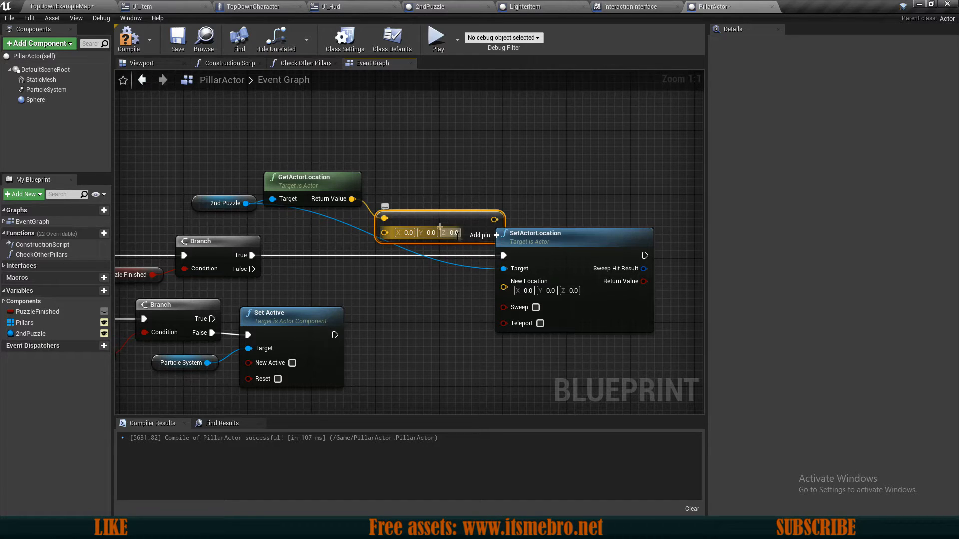
left_click_drag(490, 218, 496, 223)
left_click_drag(507, 285, 506, 286)
left_click_drag(558, 256, 599, 256)
left_click_drag(473, 232, 479, 223)
right_click_drag(479, 226, 321, 227)
Step: Add a Branch node executed after SetActorLocation and align it with the execution line
left_click_drag(495, 256, 547, 253)
type("branch")
key("Return")
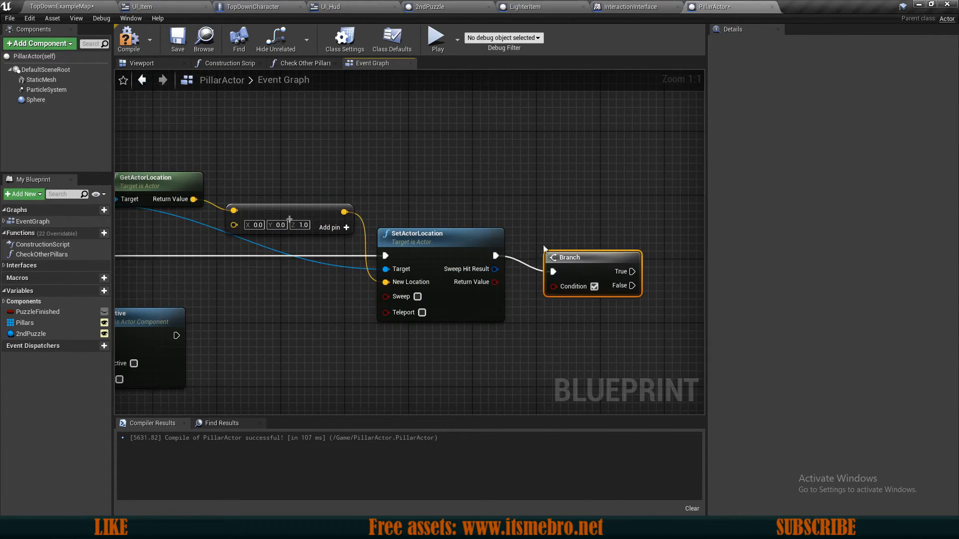
left_click_drag(572, 259, 597, 242)
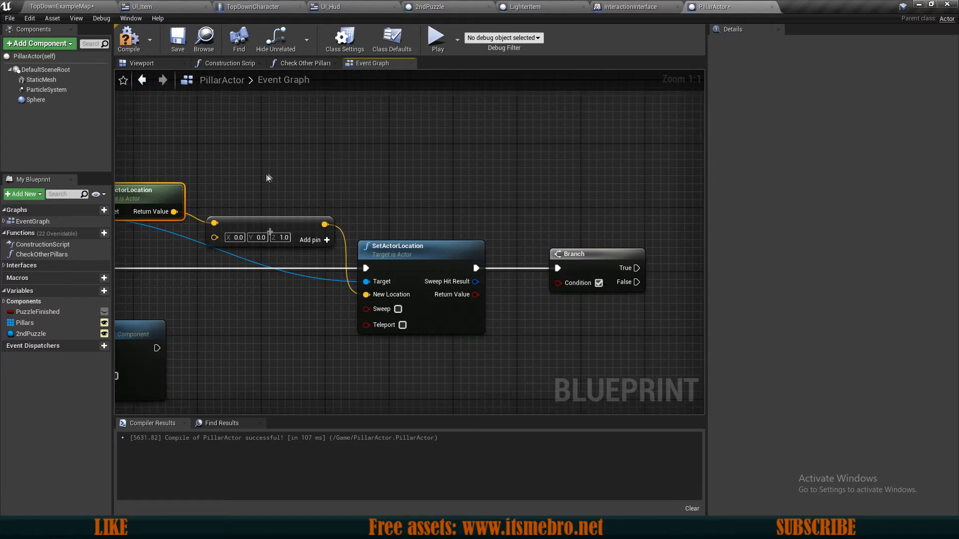
Step: Add a Break Vector node fed by GetActorLocation's return value and place it above SetActorLocation
right_click_drag(268, 176, 324, 204)
left_click_drag(179, 233, 343, 181)
scroll(415, 293, "down", 5)
left_click(386, 377)
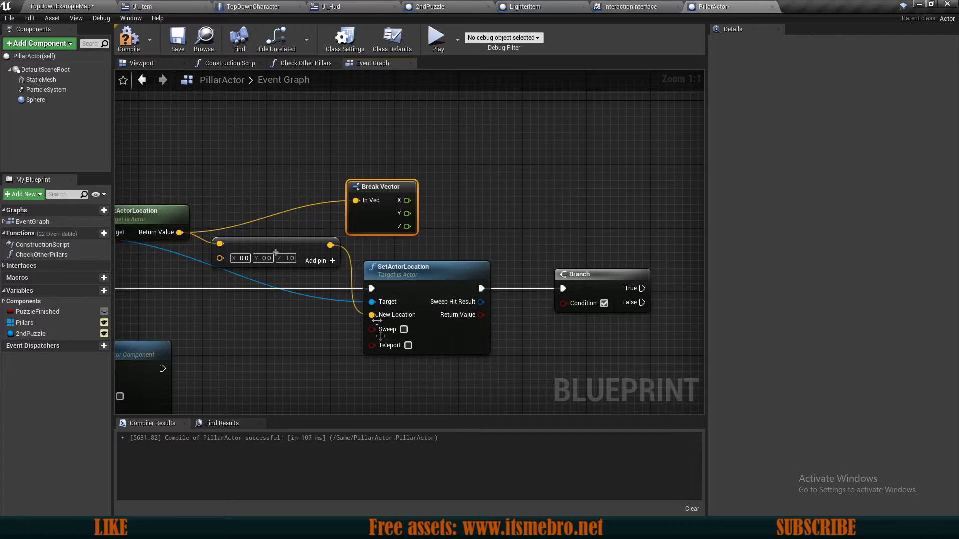
left_click_drag(384, 186, 390, 170)
mouse_move(382, 206)
left_mouse_down()
mouse_move(407, 206)
mouse_move(399, 209)
left_mouse_up()
Step: Compare the broken vector's Z with a greater-than node and connect the result to the new Branch's Condition
right_click_drag(439, 209, 382, 198)
left_click_drag(373, 200, 416, 205)
type(">")
key("Return")
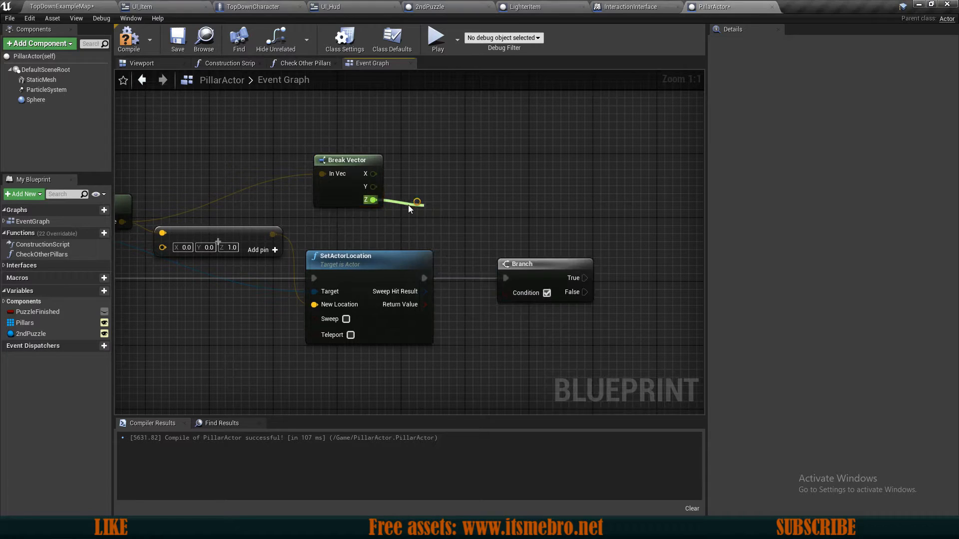
right_click_drag(377, 210, 517, 220)
right_click_drag(441, 236, 387, 231)
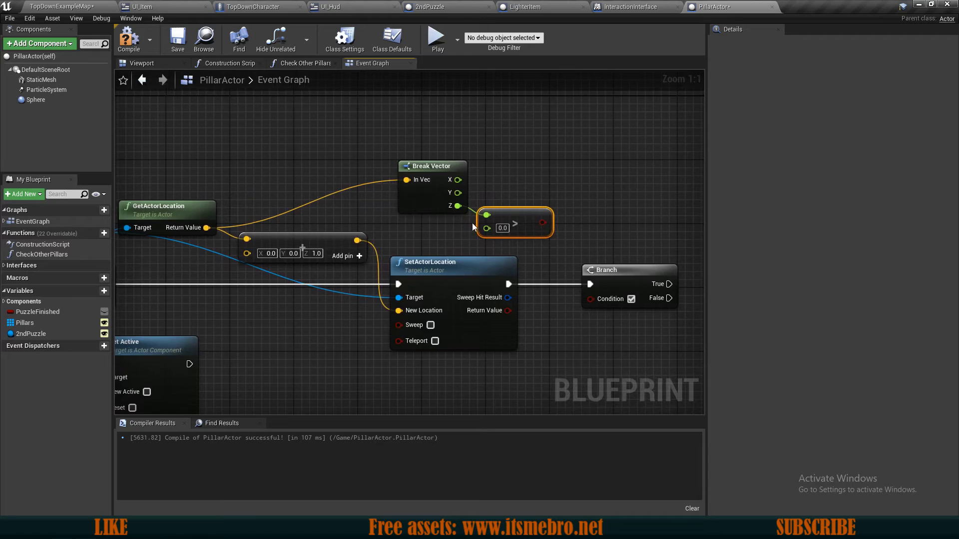
right_click_drag(528, 228, 405, 222)
left_click_drag(422, 213, 475, 299)
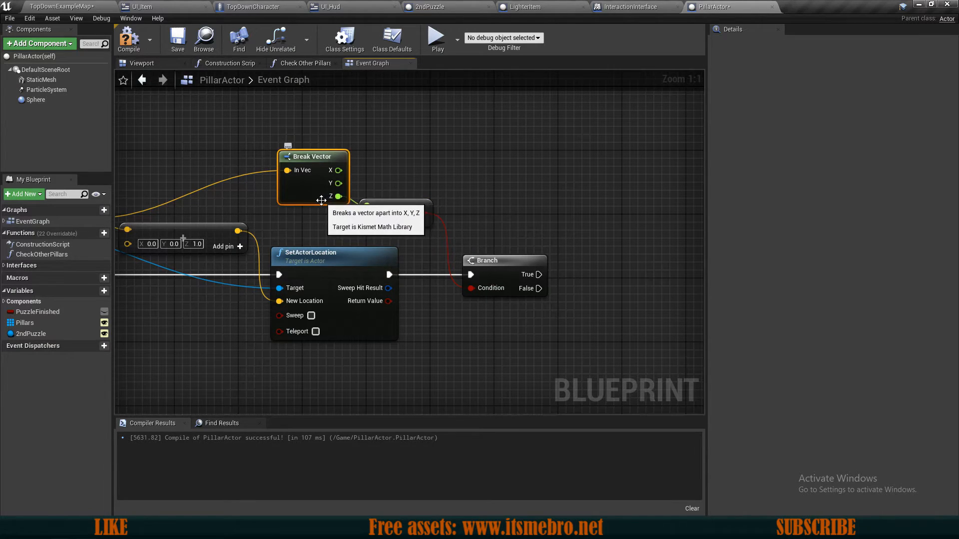
Step: Look up the 2ndPuzzle actor's Z location in the level and set the greater-than comparison value to 170.0
left_click(70, 7)
left_click(375, 290)
right_click_drag(375, 291, 342, 257)
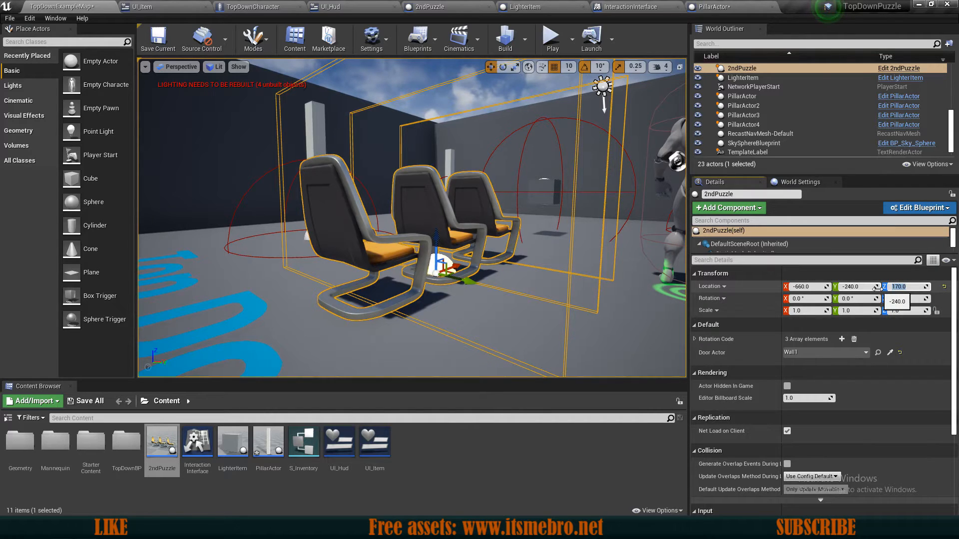
left_click(712, 7)
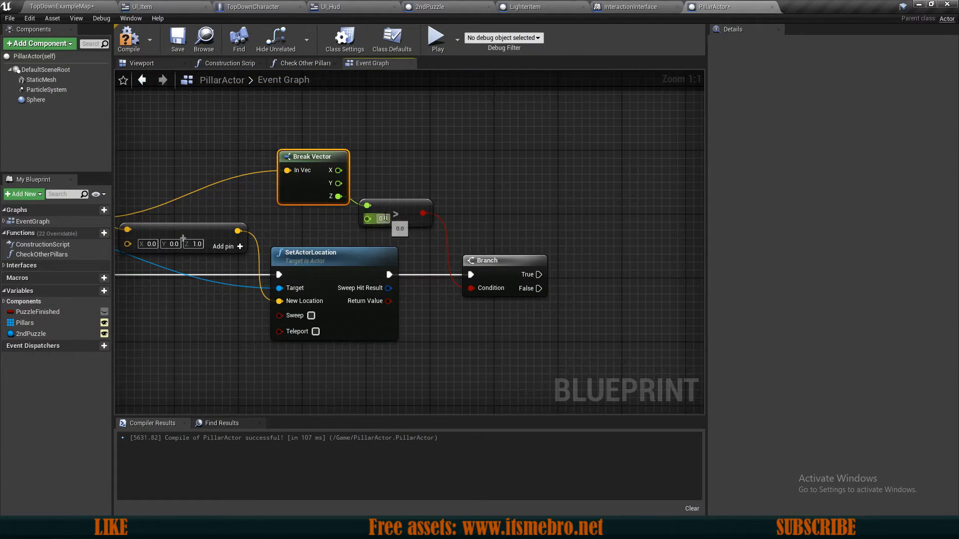
left_click(396, 210)
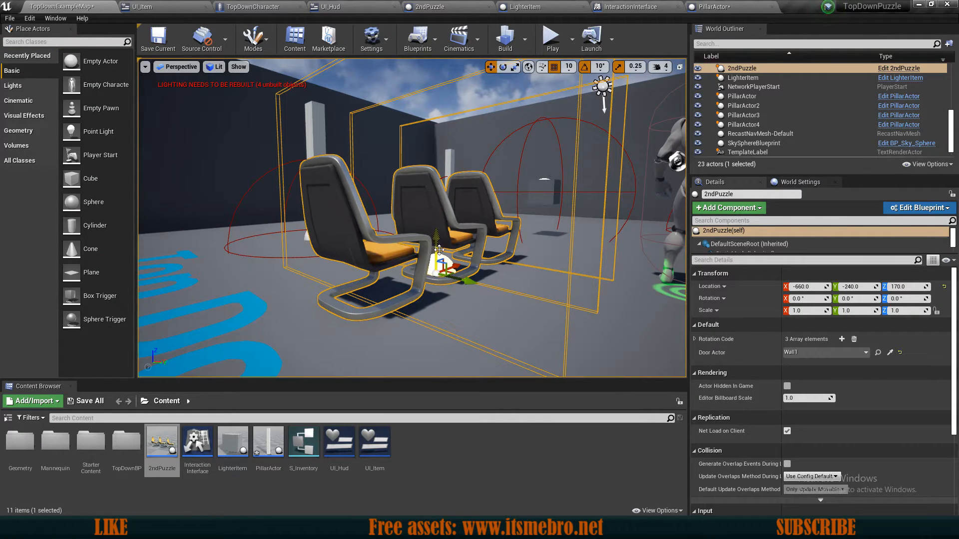
Step: Try lowering the 2ndPuzzle chairs below the floor to Z -70, restore their position and return to the PillarActor graph
left_click_drag(439, 250, 436, 430)
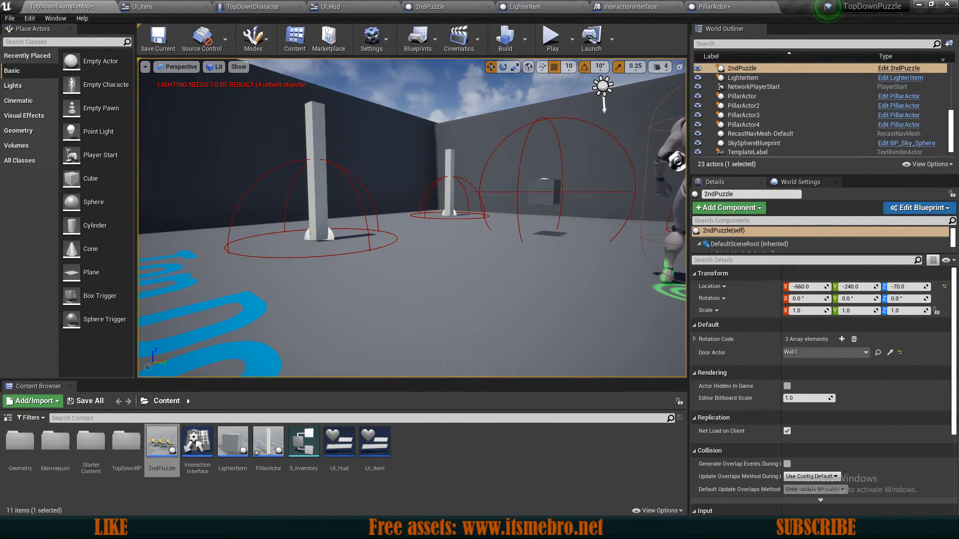
left_click_drag(439, 372, 455, 235)
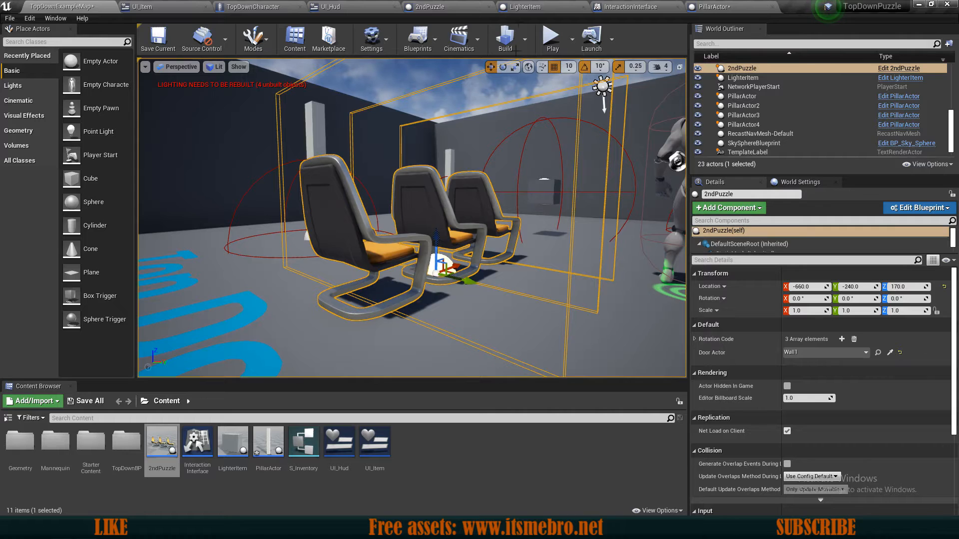
left_click(714, 6)
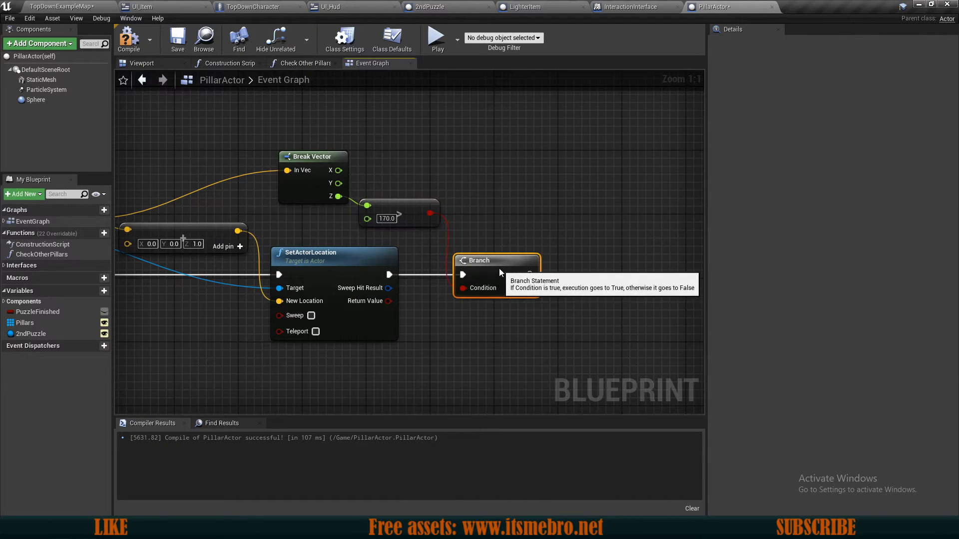
Step: Add a Delay node on the new Branch's False output with a duration of 0.01
scroll(500, 272, "down", 1)
right_click_drag(535, 302, 555, 303)
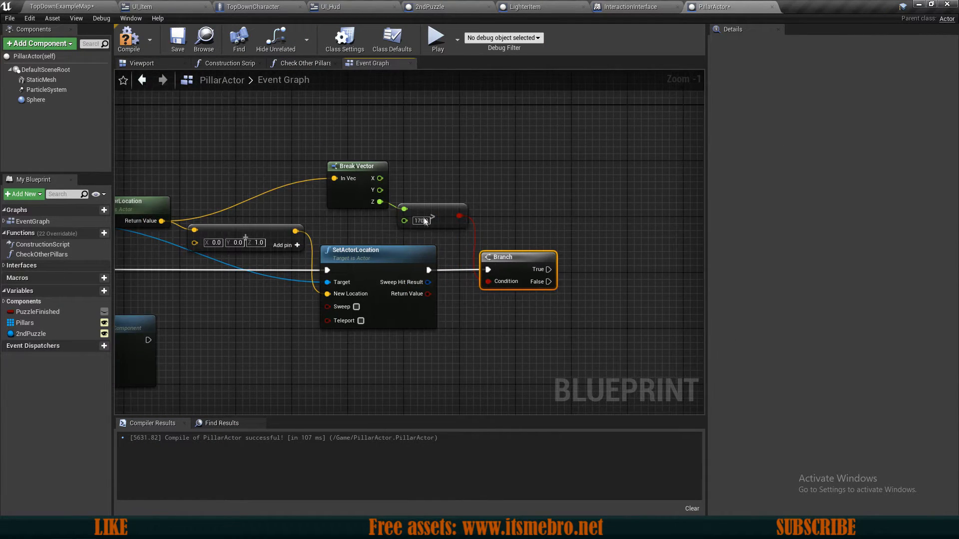
right_click_drag(498, 246, 467, 240)
right_click_drag(395, 216, 362, 205)
left_click_drag(511, 275, 511, 274)
type("delay")
key("Return")
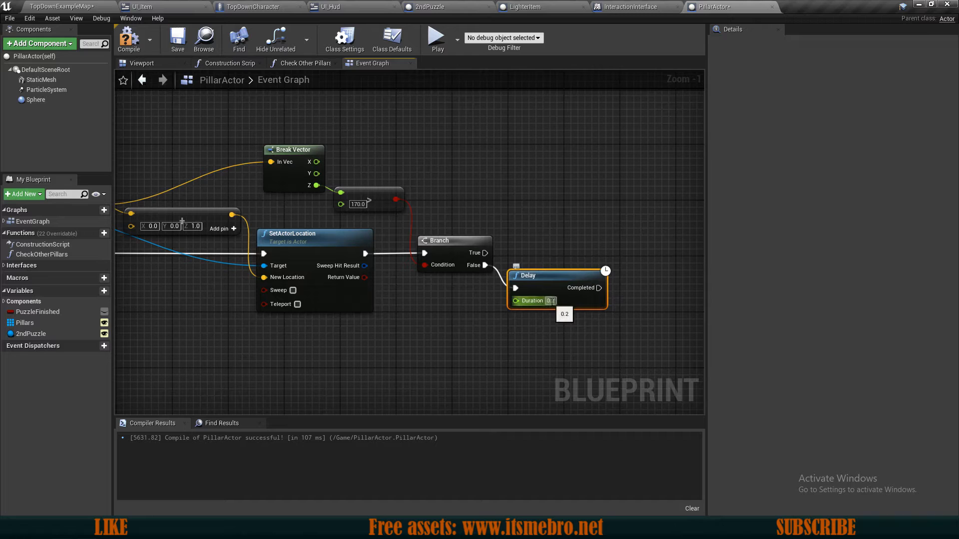
type("0.01")
right_click_drag(557, 290, 628, 276)
left_click(628, 276)
scroll(629, 276, "down", 1)
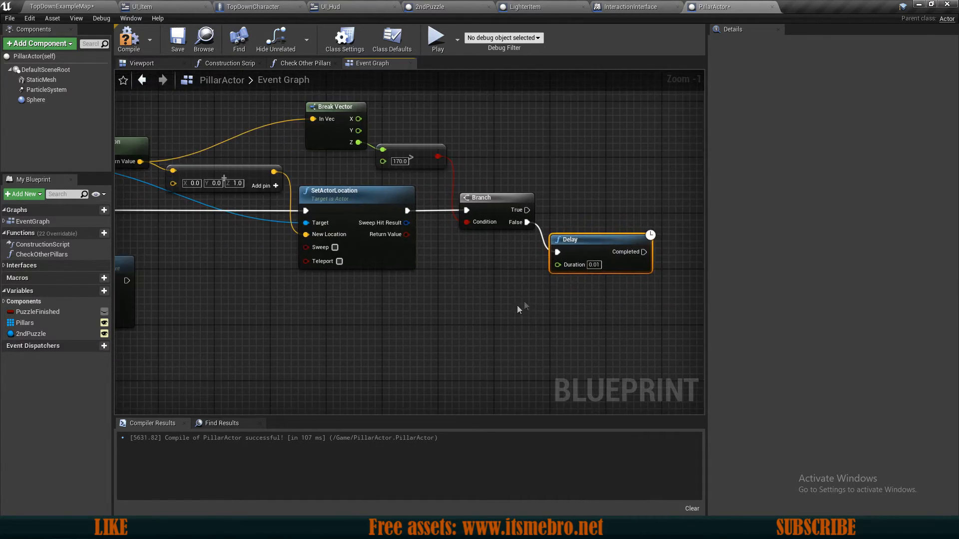
Step: Loop the Delay's Completed output back into SetActorLocation through two reroute points beneath the nodes, and compile and save PillarActor
left_click_drag(632, 257, 637, 260)
left_click_drag(508, 333, 345, 222)
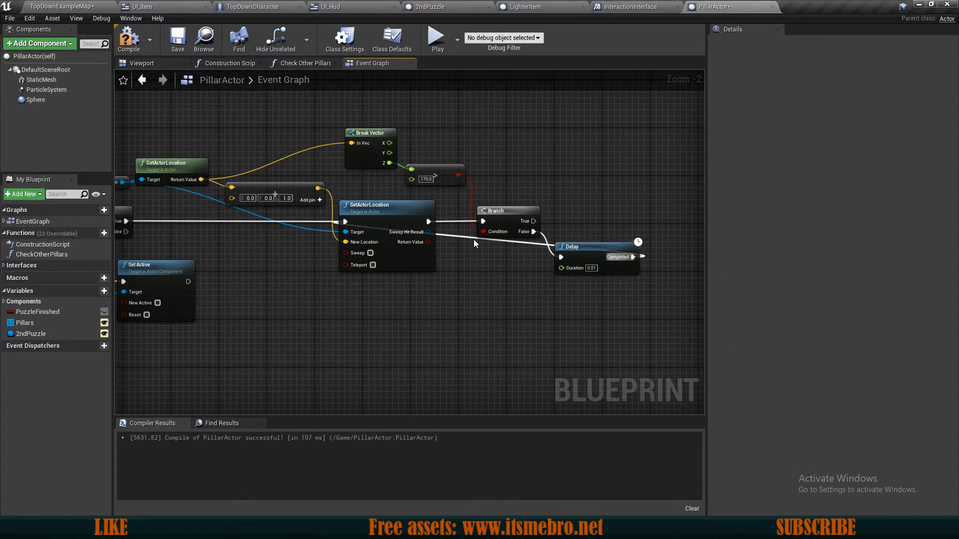
left_click_drag(423, 272, 655, 304)
double_click(372, 285)
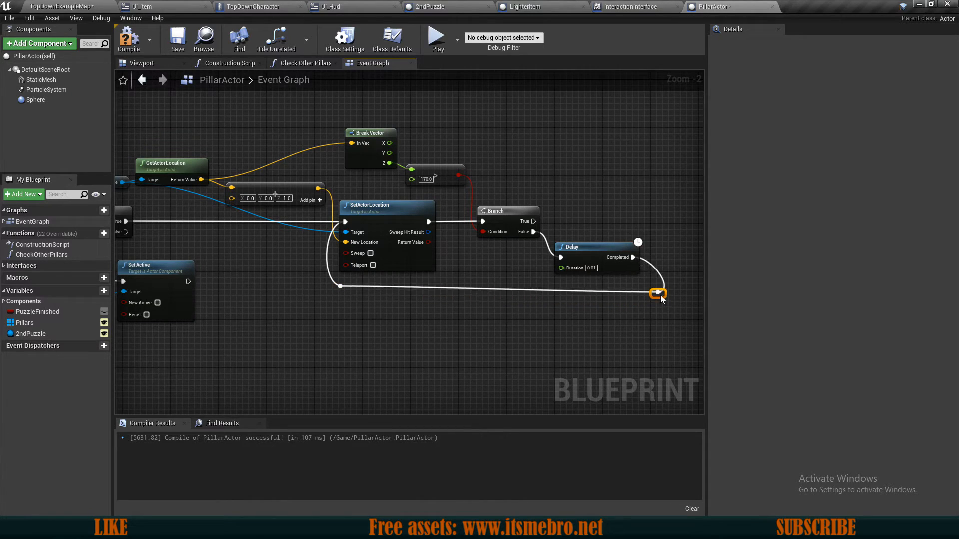
left_click(596, 304)
scroll(592, 304, "down", 1)
right_click_drag(495, 289, 525, 303)
left_click(173, 39)
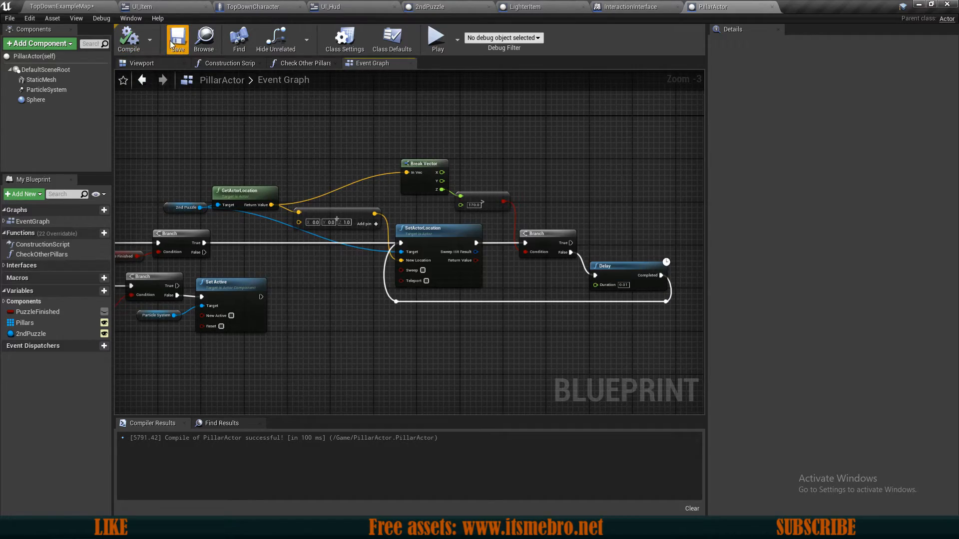
Step: Select all four pillars in the level and assign the 2ndPuzzle chairs as their 2nd Puzzle reference
left_click(83, 6)
right_click_drag(470, 253, 492, 301)
key("s")
left_click(499, 265)
mouse_move(499, 266)
right_mouse_down()
mouse_move(502, 245)
mouse_move(499, 256)
right_mouse_up()
key("w")
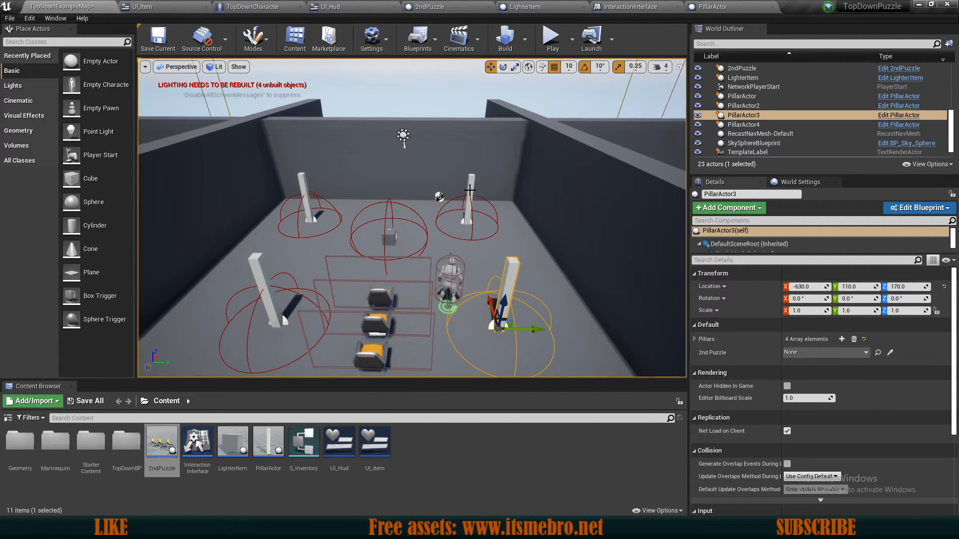
left_click(468, 196, "ctrl")
left_click(303, 190, "ctrl")
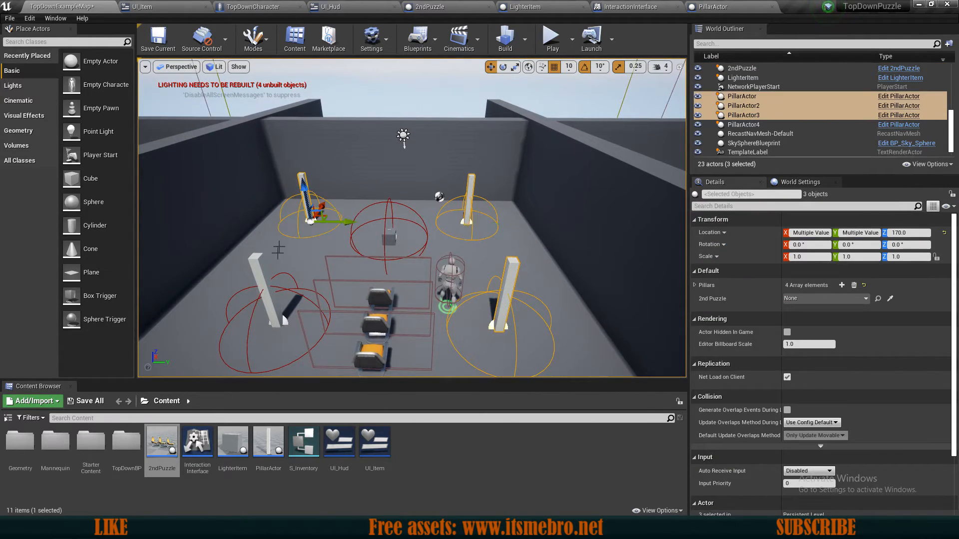
left_click(264, 274, "ctrl")
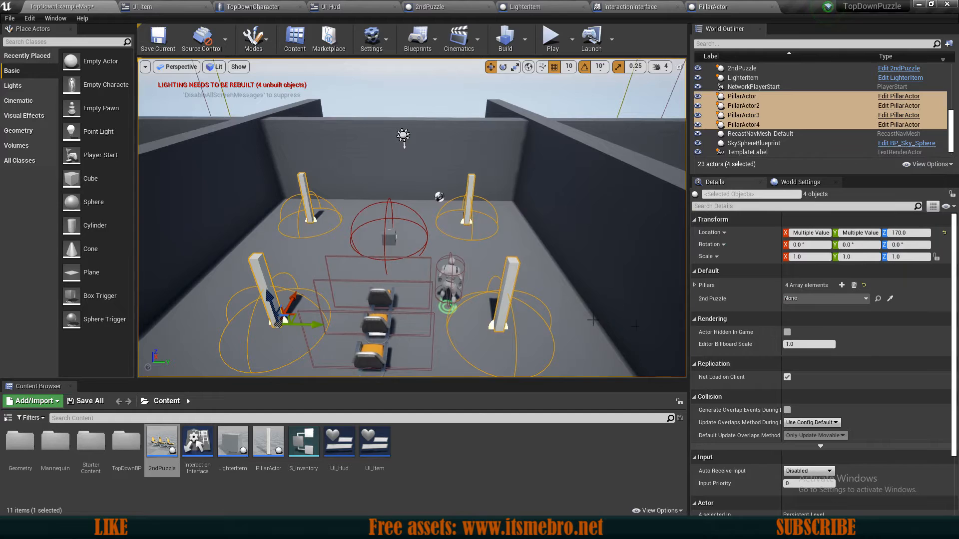
left_click(891, 300)
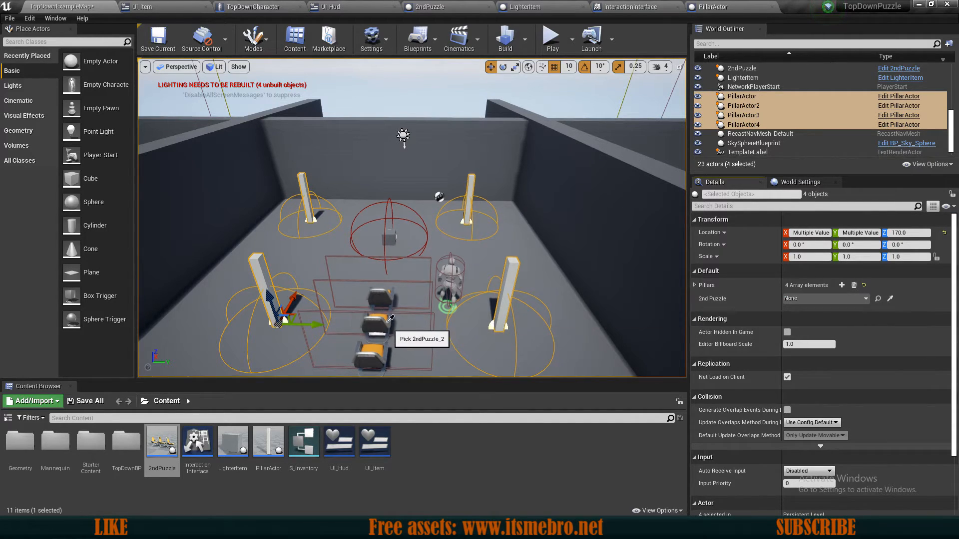
Step: Check the 2nd Puzzle reference on each of the four pillars individually
left_click(507, 302)
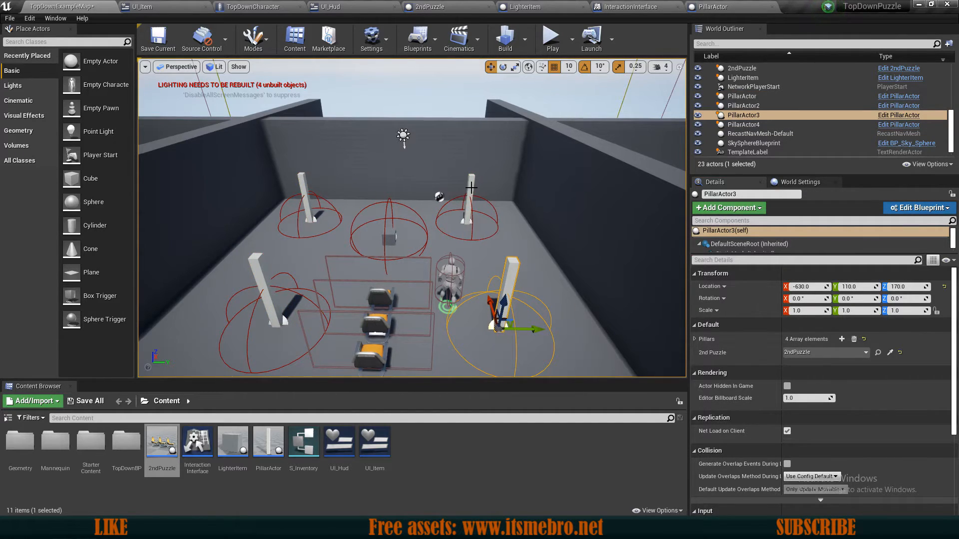
left_click(471, 188)
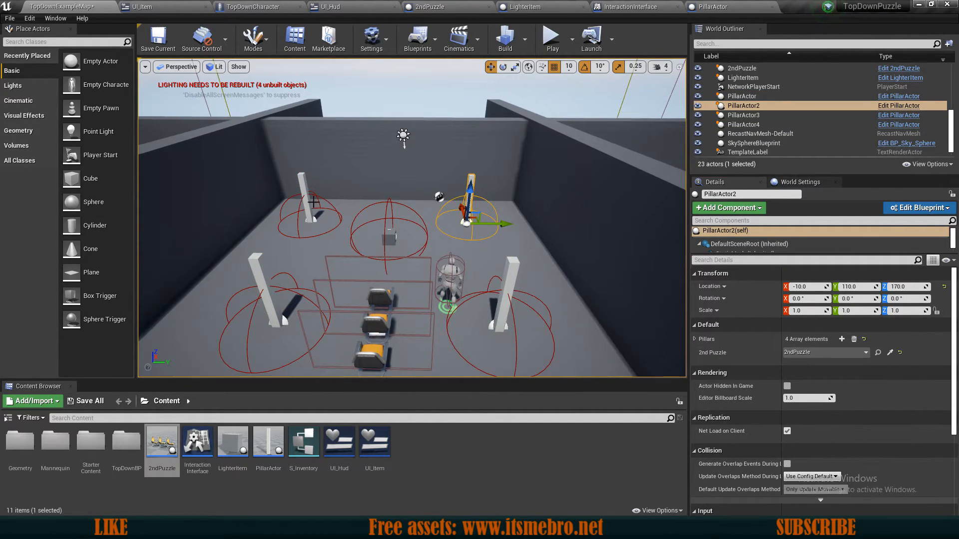
left_click(304, 197)
left_click(261, 278)
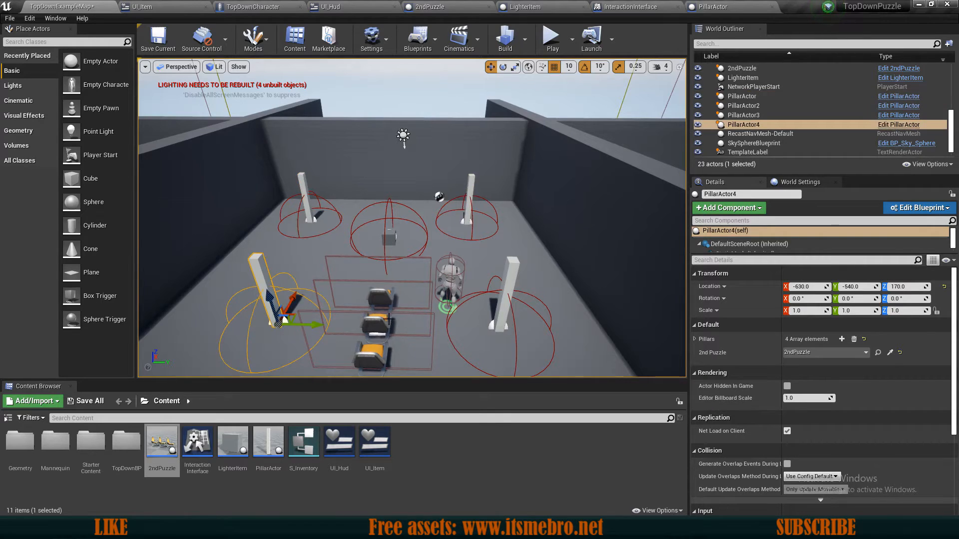
Step: Lower the 2ndPuzzle chairs below the floor in the level
left_click(388, 319)
key("f")
left_click_drag(417, 234, 419, 300)
key("s")
right_click_drag(418, 300, 507, 247)
Step: Play the level, pick up the lighter item and light all four pillars to test raising the chairs
left_click(551, 40)
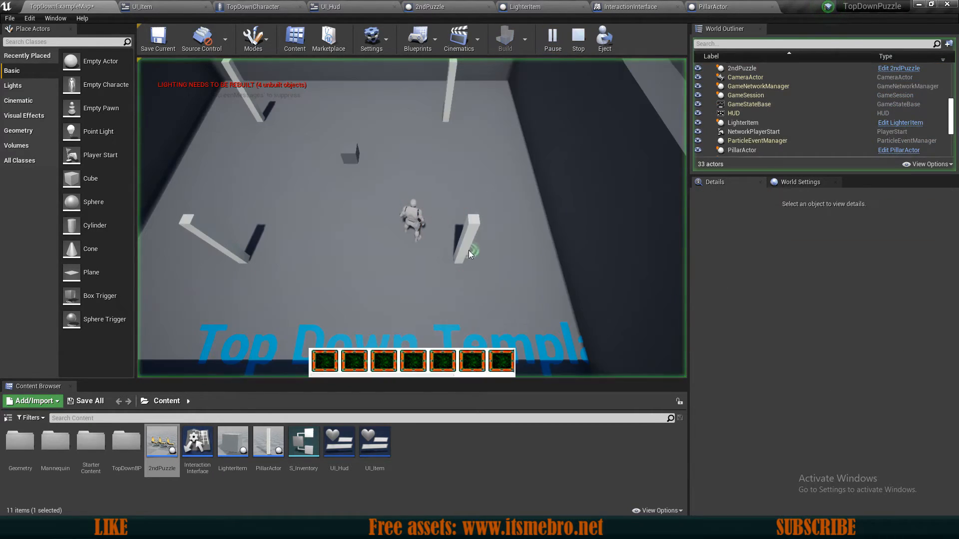
left_click(459, 210)
left_click(465, 195)
left_click(390, 311)
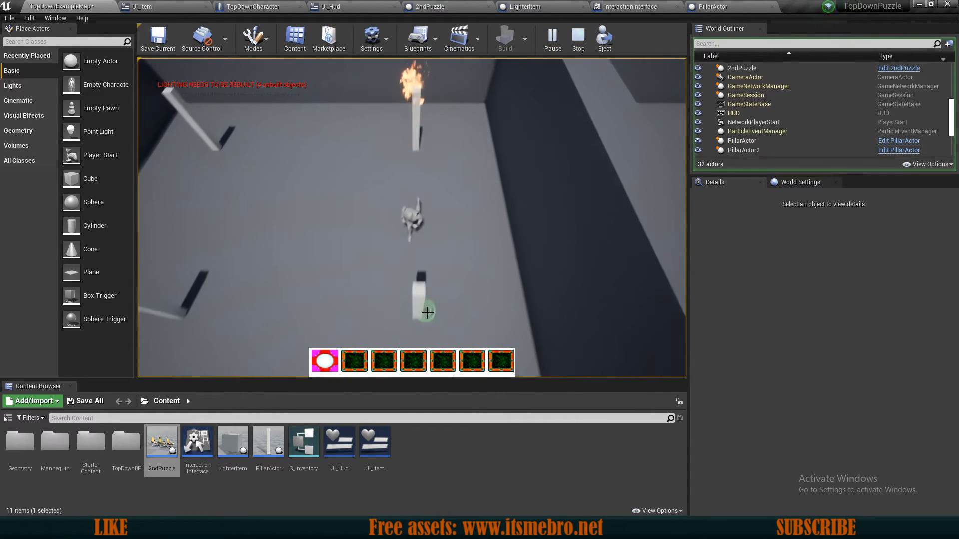
left_click(424, 313)
left_click(322, 215)
left_click(363, 238)
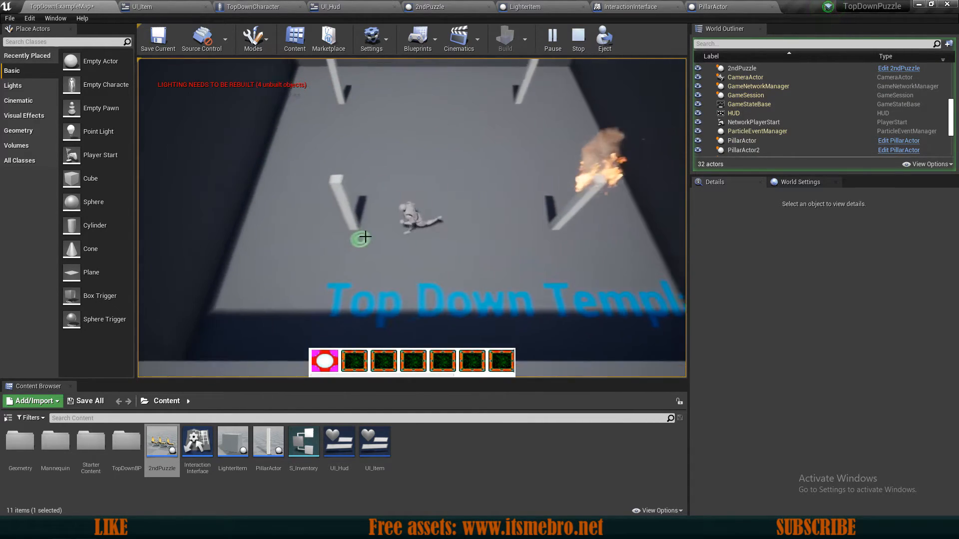
left_click(417, 154)
left_click(411, 142)
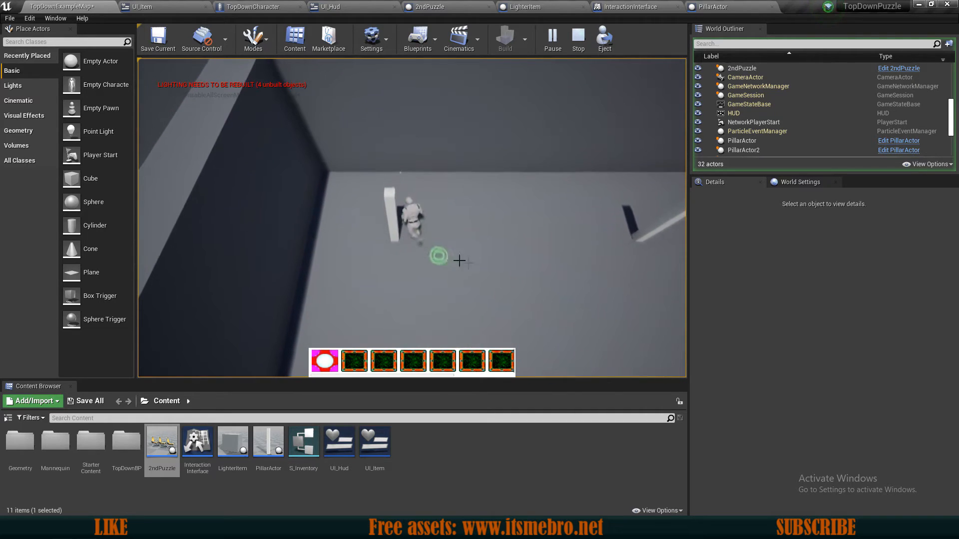
left_click(507, 301)
left_click(510, 240)
left_click(370, 253)
left_click(428, 288)
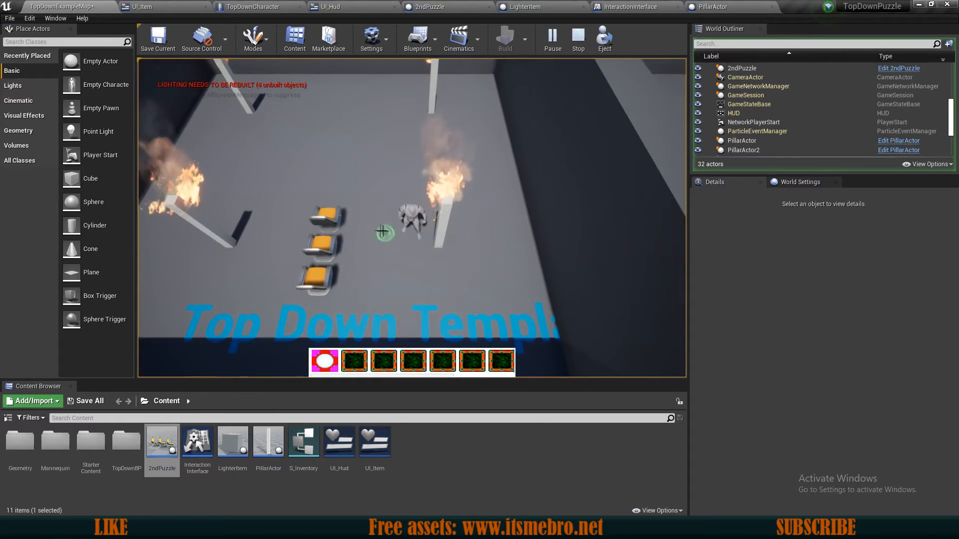
Step: Walk to the raised chairs, rotate them to test the second puzzle, and move the character away across the room
left_click(404, 239)
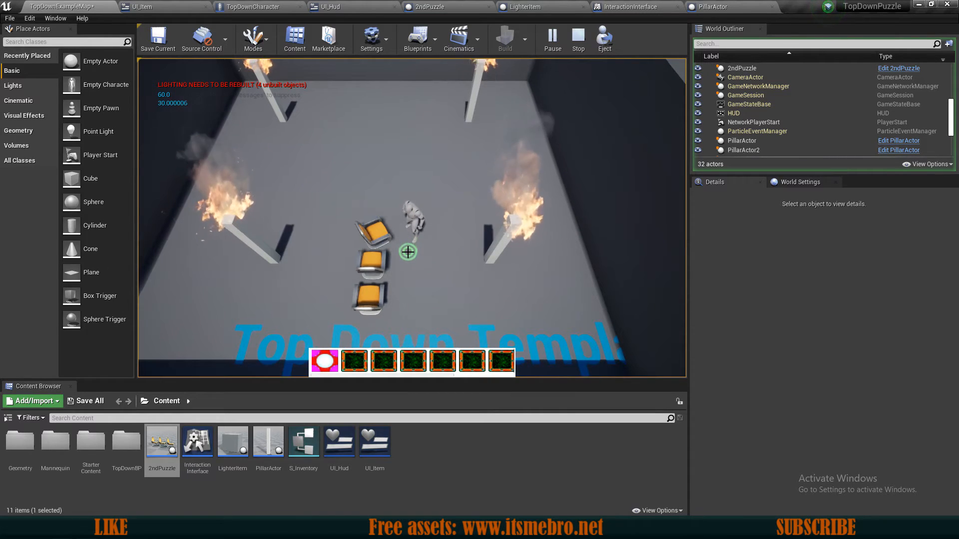
key("e")
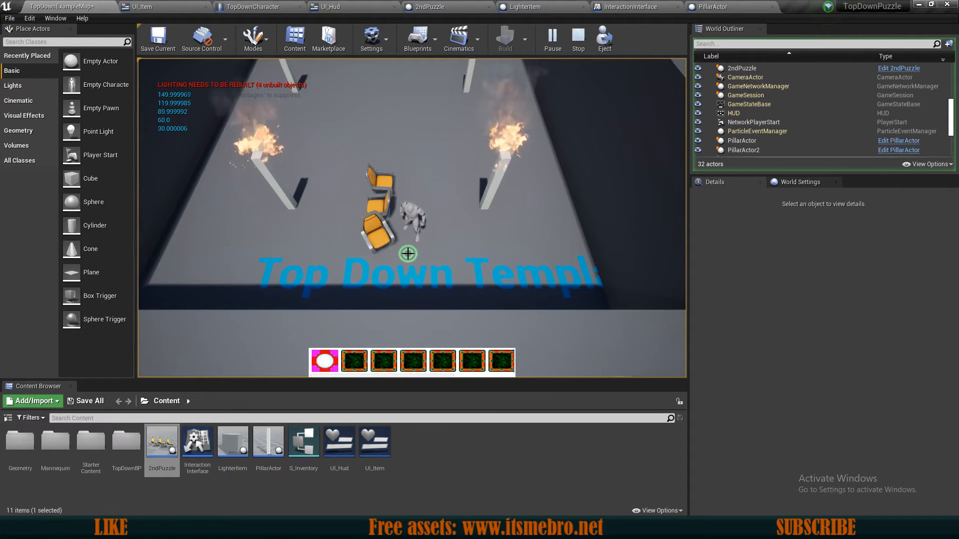
mouse_move(450, 107)
left_mouse_down()
mouse_move(315, 137)
mouse_move(396, 160)
mouse_move(413, 190)
left_mouse_up()
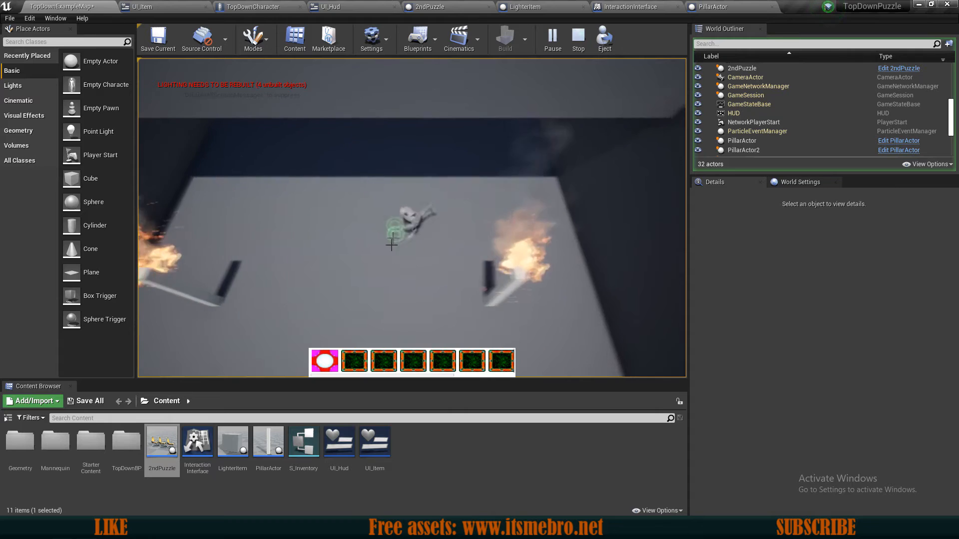
Step: Send the character toward the wall opening to test crossing into the neighbouring room, and end the play session
mouse_move(369, 121)
left_mouse_down()
mouse_move(393, 144)
mouse_move(436, 256)
mouse_move(389, 131)
mouse_move(454, 156)
mouse_move(382, 141)
mouse_move(420, 132)
mouse_move(452, 144)
mouse_move(552, 127)
left_mouse_up()
mouse_move(380, 150)
left_mouse_down()
mouse_move(342, 210)
mouse_move(421, 167)
left_mouse_up()
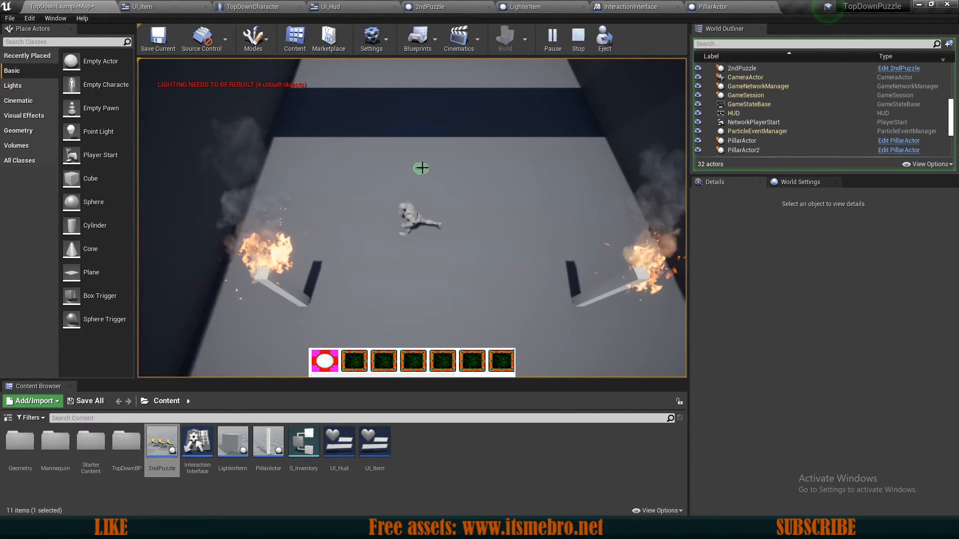
key("Escape")
Step: Display the navigation mesh around the wall between the pillar room and the neighbouring room
right_click_drag(417, 166, 500, 172)
right_click_drag(422, 197, 522, 209)
right_click_drag(326, 202, 352, 215)
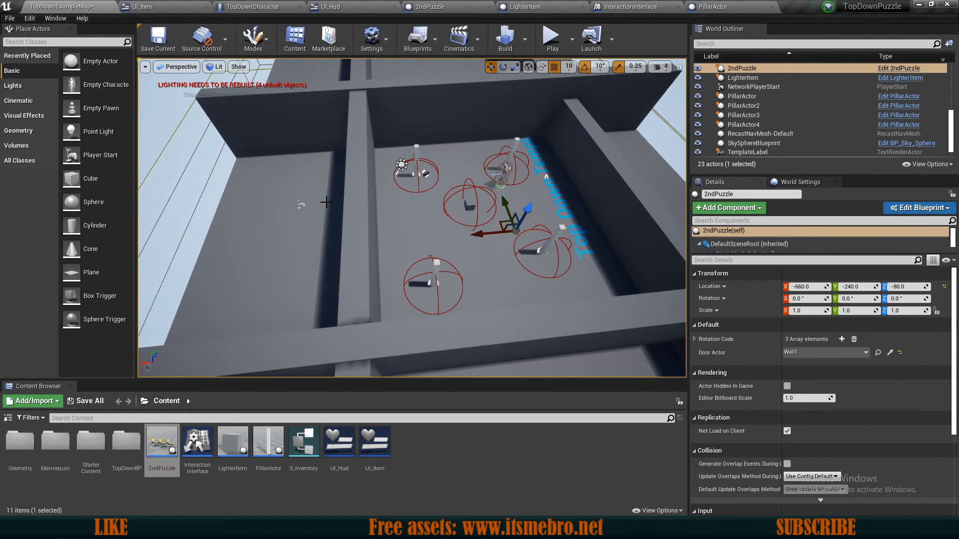
right_click_drag(412, 215, 410, 185)
right_click_drag(383, 218, 381, 274)
right_click(421, 194)
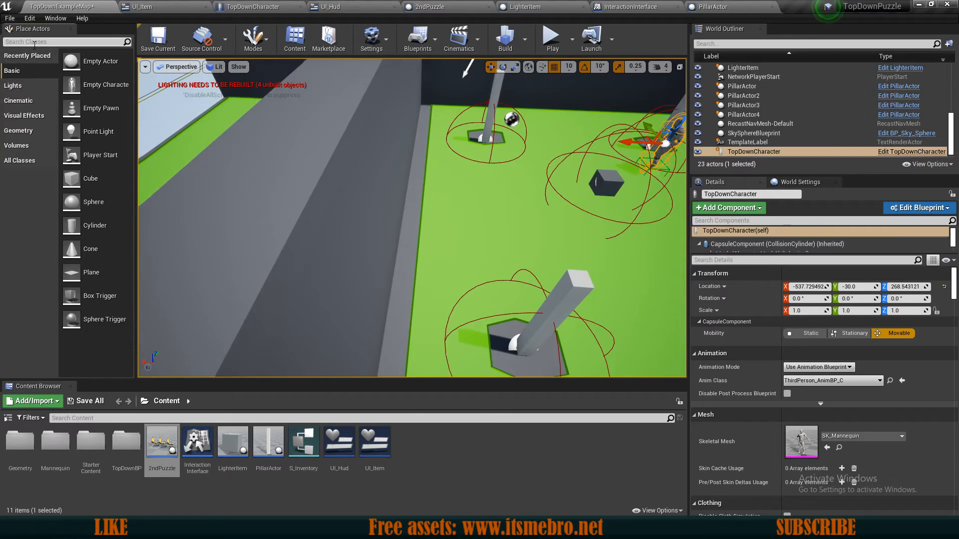
Step: Place a Nav Link Proxy over the wall between the two rooms at X 320, Y -690, Z 240
type("nav")
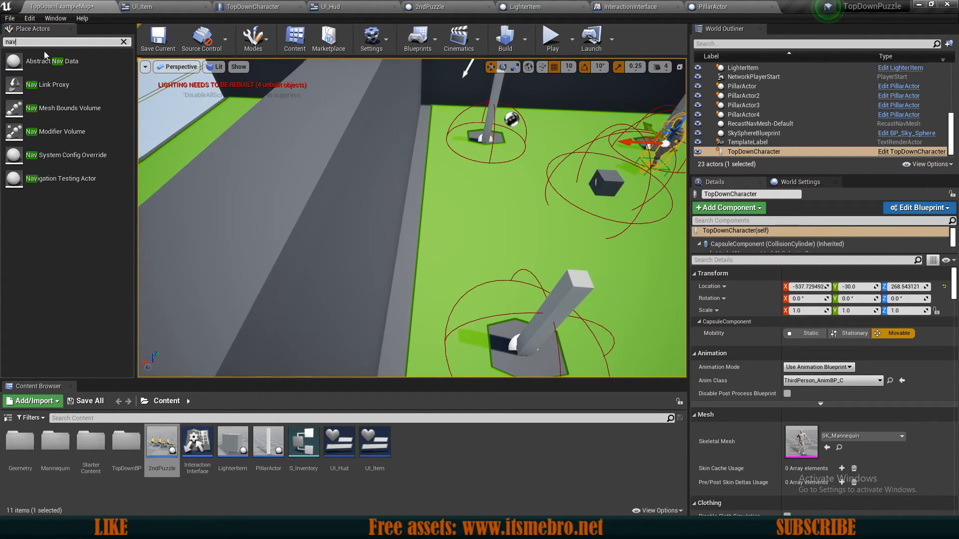
right_click_drag(196, 102, 209, 130)
left_click_drag(59, 85, 360, 240)
right_click_drag(360, 240, 465, 240)
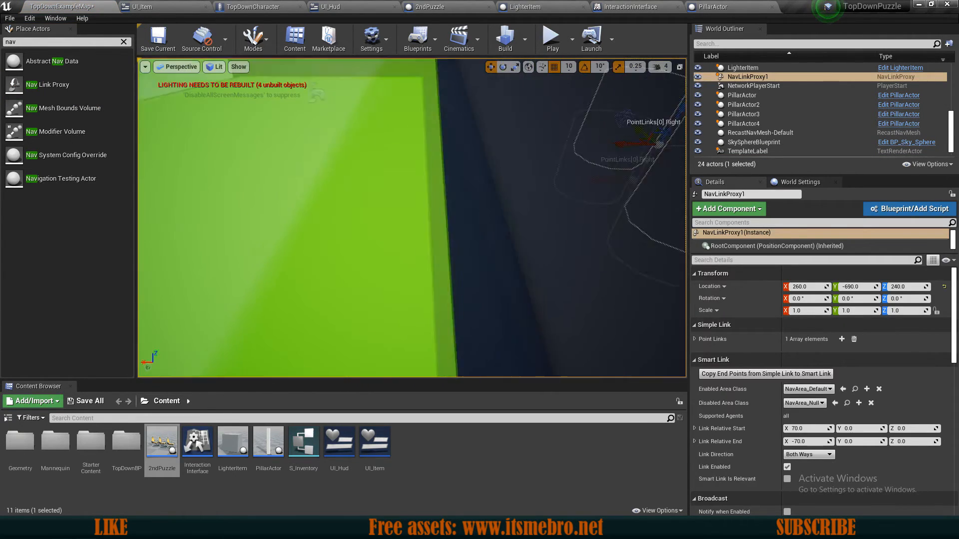
key("f")
left_click_drag(465, 200, 396, 215)
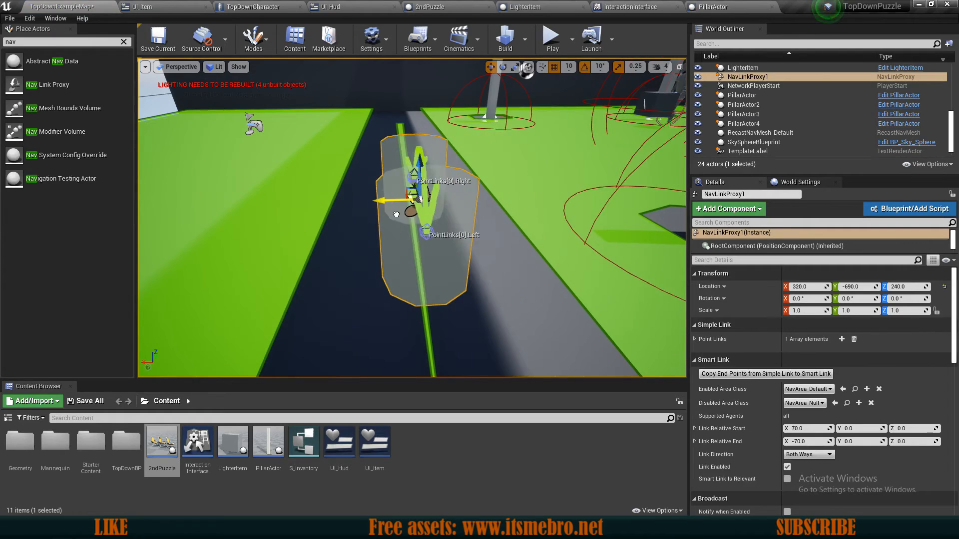
Step: Rotate the nav link proxy to -90° about Z so that the link runs across the wall
right_click_drag(402, 227, 380, 230)
right_click_drag(355, 222, 371, 226)
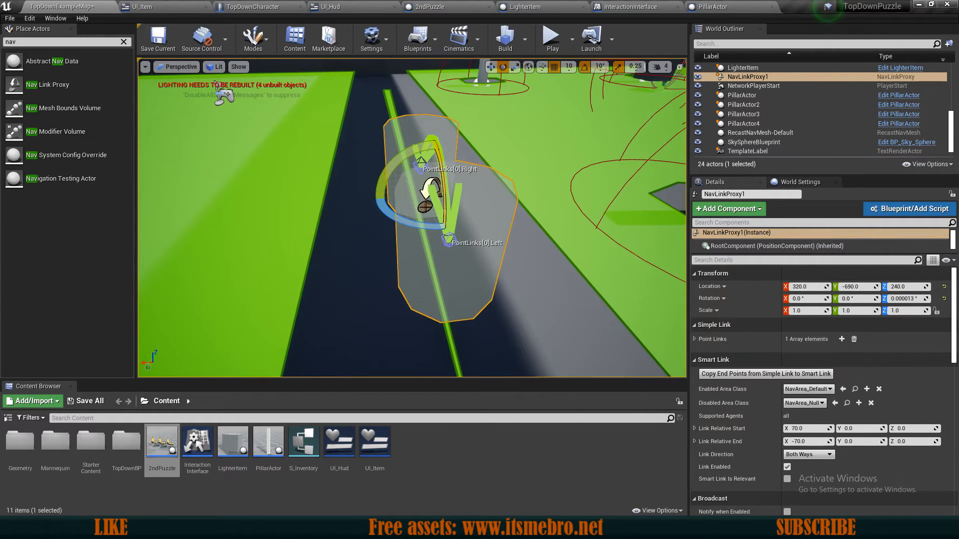
right_click_drag(370, 226, 372, 226)
left_click_drag(396, 218, 417, 244)
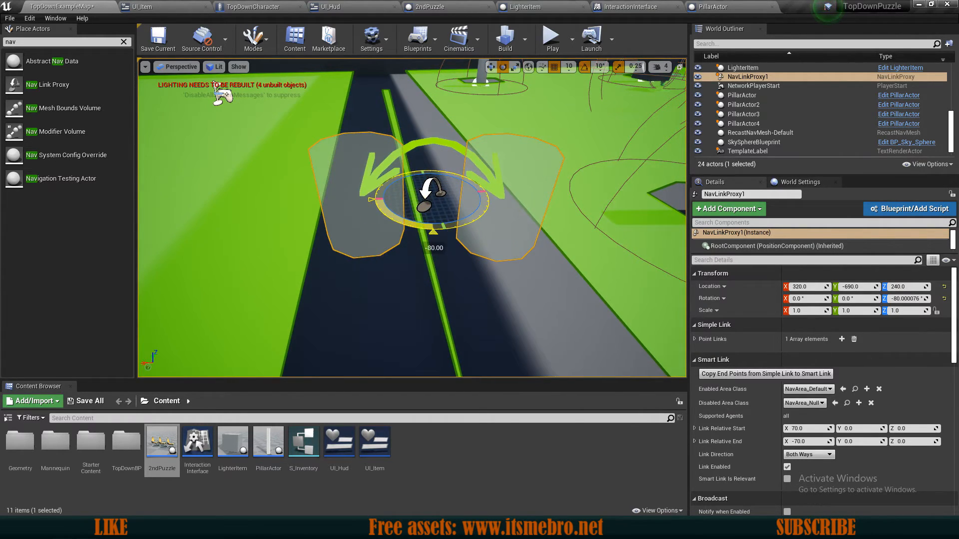
key("d")
right_click_drag(372, 199, 366, 198)
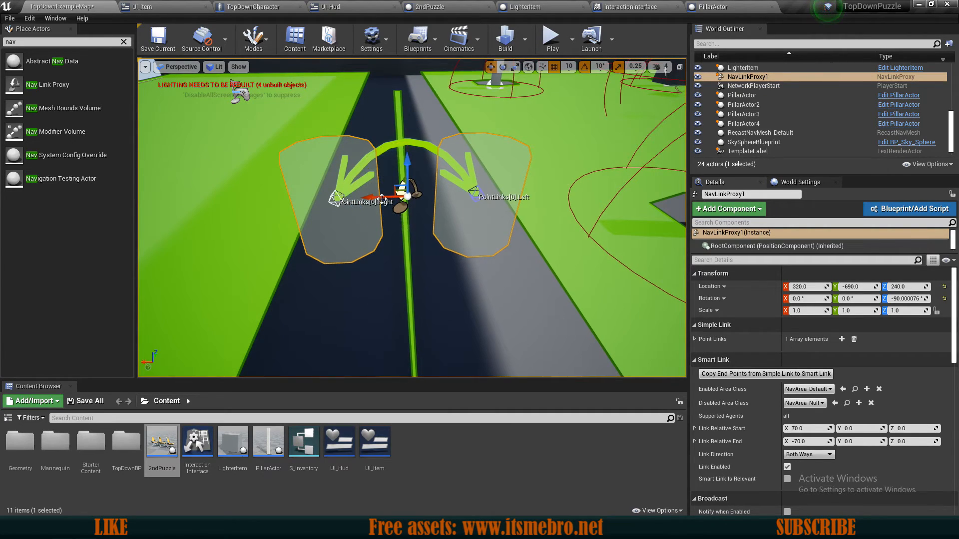
Step: Extend both end points of the nav link onto the walkable floor on each side of the wall, and shift the proxy to Y -680
left_click_drag(363, 202, 278, 205)
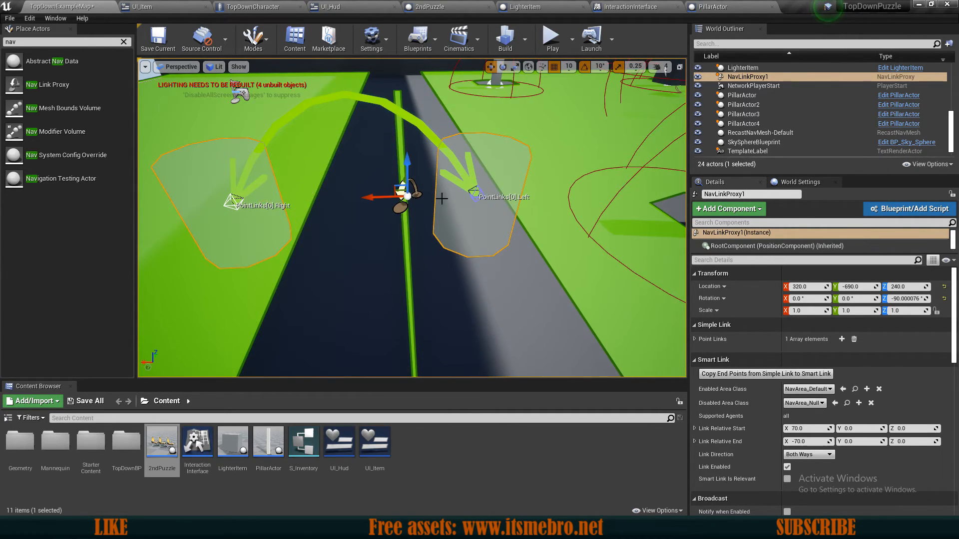
right_click_drag(436, 198, 438, 199)
left_click_drag(382, 197, 452, 192)
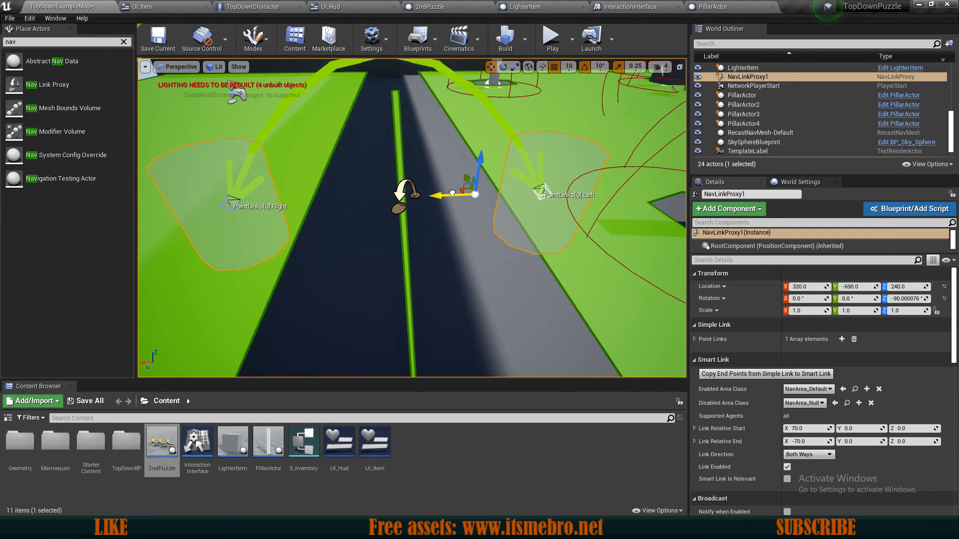
mouse_move(493, 192)
right_mouse_down()
mouse_move(519, 209)
mouse_move(514, 220)
mouse_move(499, 212)
mouse_move(494, 189)
right_mouse_up()
mouse_move(427, 183)
right_mouse_down()
mouse_move(456, 188)
mouse_move(445, 197)
mouse_move(427, 183)
right_mouse_up()
right_click_drag(294, 196, 375, 216)
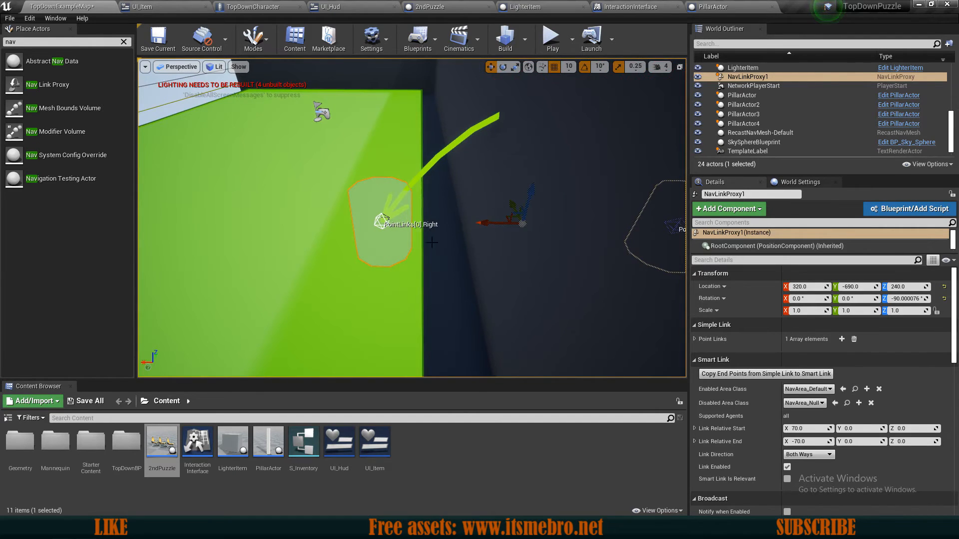
key("f")
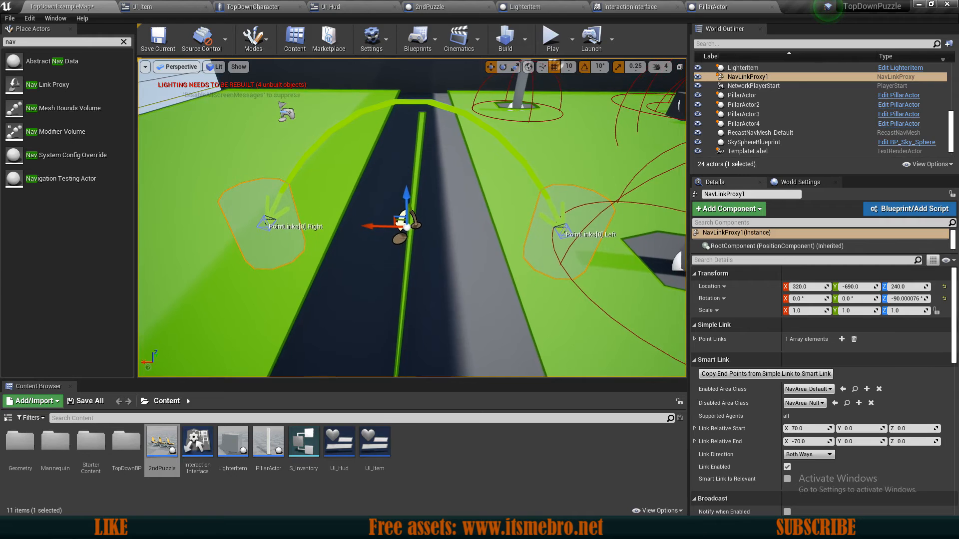
scroll(404, 237, "up", 4)
right_click_drag(422, 214, 466, 207)
key("f")
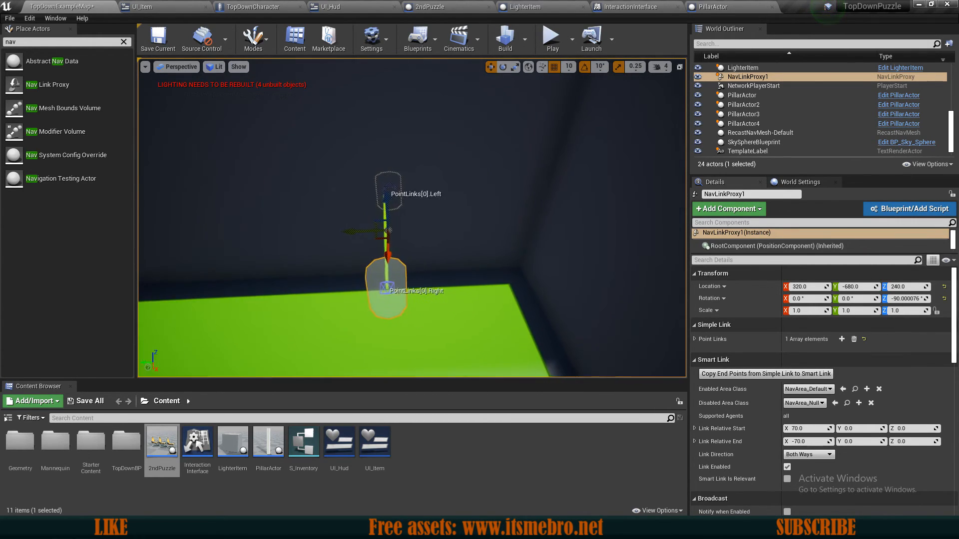
Step: Duplicate the nav link proxy twice along the wall, placing the second copy at Y -560
mouse_move(335, 253)
right_mouse_down()
mouse_move(352, 248)
mouse_move(324, 252)
right_mouse_up()
left_click_drag(506, 229, 486, 234, "alt")
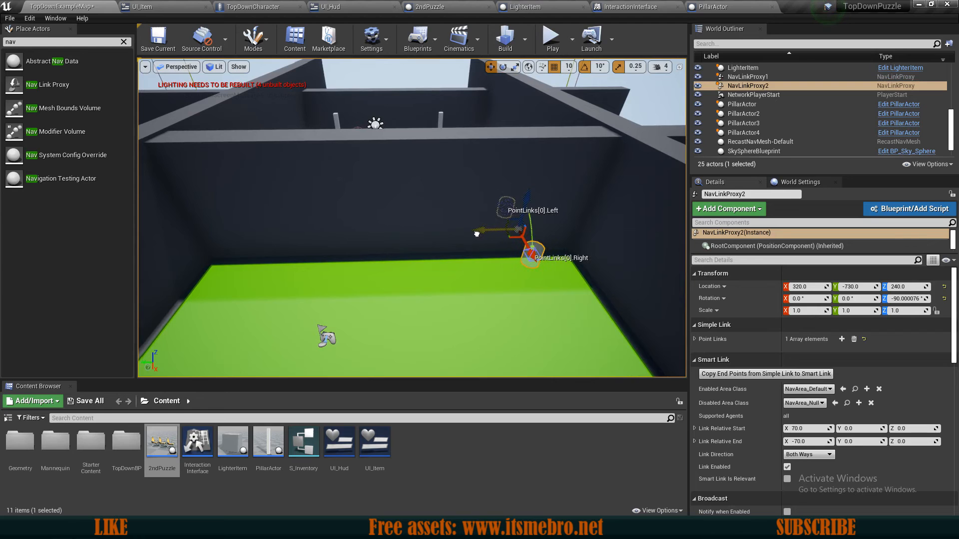
left_click(469, 233)
right_click_drag(470, 233, 435, 289)
left_click(444, 285)
mouse_move(504, 260)
right_mouse_down()
mouse_move(489, 269)
mouse_move(504, 260)
right_mouse_up()
left_click_drag(484, 226, 469, 233, "alt")
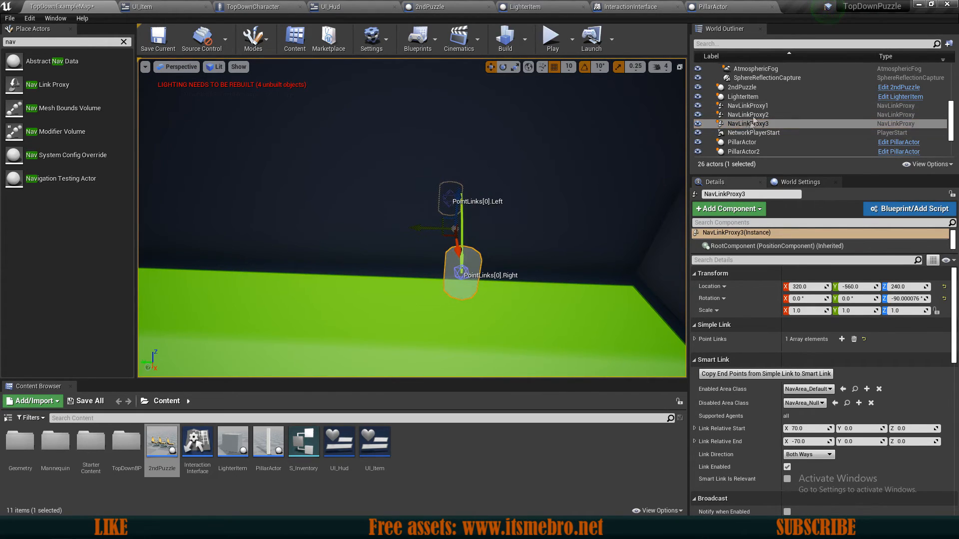
Step: Keep duplicating the nav link proxy along the wall until nine proxies span its length
left_click(758, 126)
right_click_drag(302, 367, 302, 367)
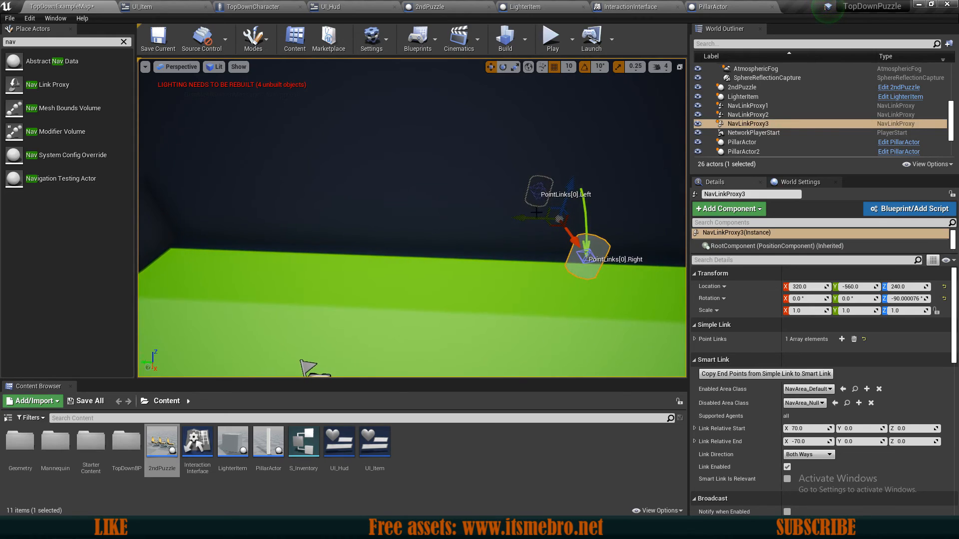
left_click_drag(528, 219, 210, 203, "alt")
key("f")
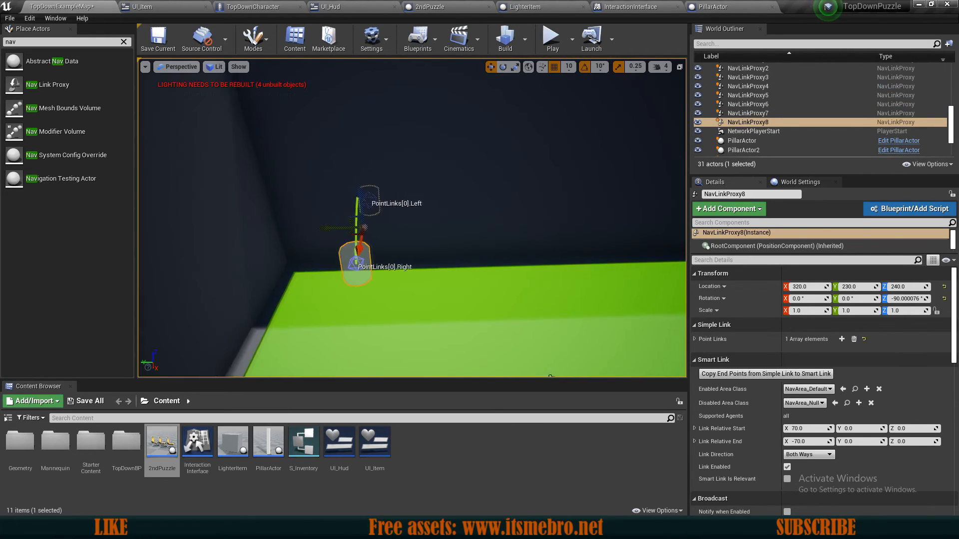
left_click_drag(377, 230, 344, 232, "alt")
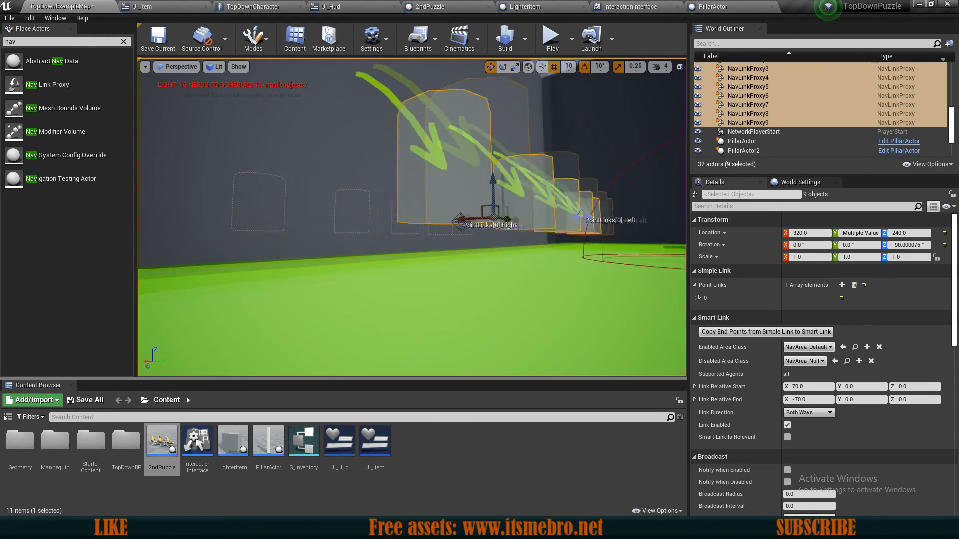
Step: Lower all nine selected nav link proxies to Z 170
right_click_drag(412, 217, 479, 199)
mouse_move(402, 272)
right_mouse_down()
mouse_move(404, 286)
mouse_move(402, 272)
right_mouse_up()
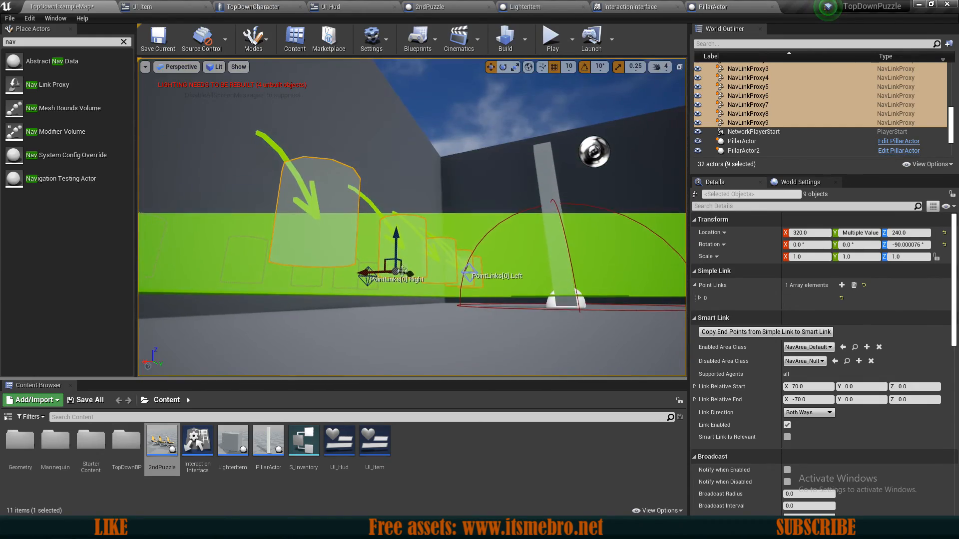
right_click_drag(395, 238, 395, 238)
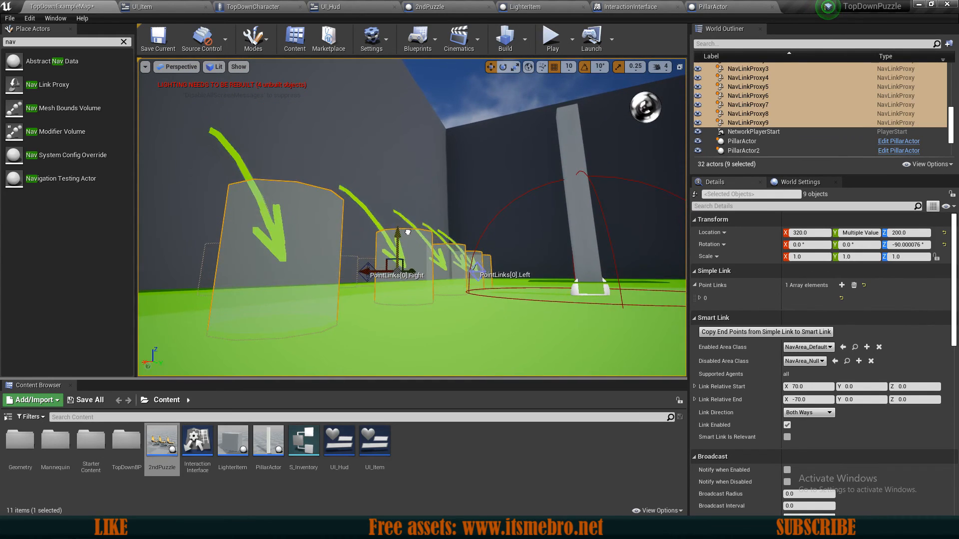
right_click_drag(413, 245, 404, 300)
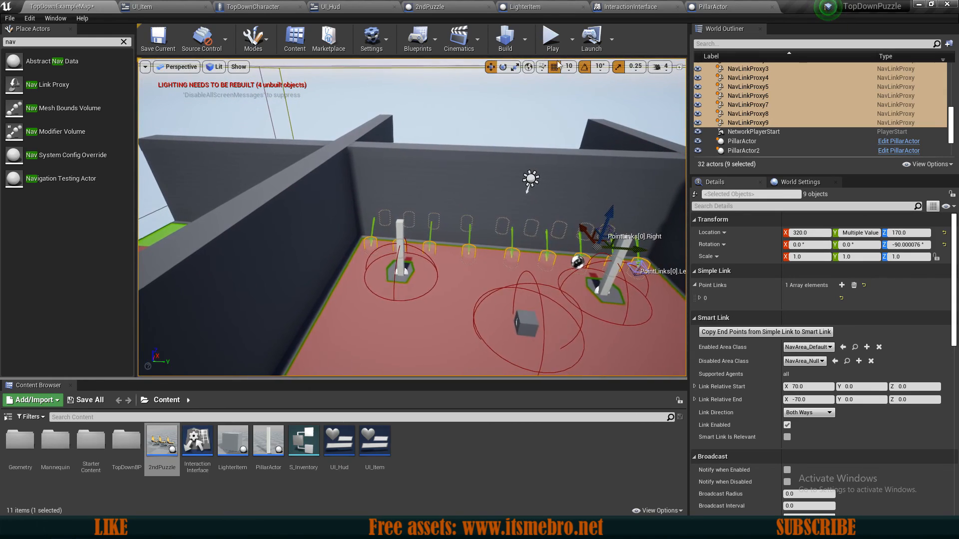
Step: Play-test the level by lighting the pillars and rotating the raised chairs, and send the character toward the wall opening to try the nav links
key("alt+p")
mouse_move(392, 224)
left_mouse_down()
mouse_move(513, 199)
mouse_move(421, 210)
mouse_move(403, 321)
mouse_move(402, 301)
mouse_move(317, 249)
mouse_move(332, 207)
mouse_move(390, 137)
mouse_move(396, 178)
mouse_move(531, 257)
mouse_move(543, 276)
mouse_move(462, 296)
mouse_move(398, 272)
mouse_move(391, 229)
mouse_move(392, 253)
mouse_move(410, 227)
mouse_move(410, 257)
left_mouse_up()
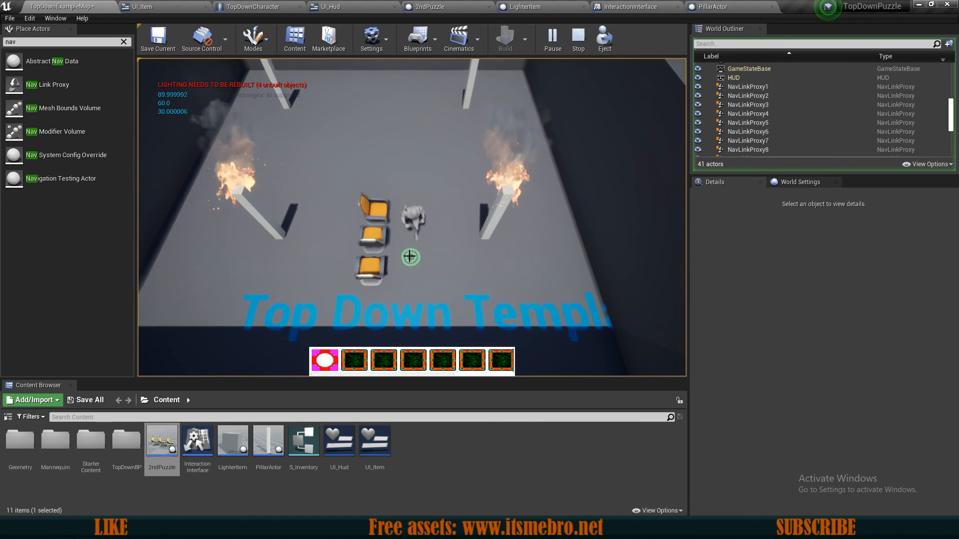
key("e")
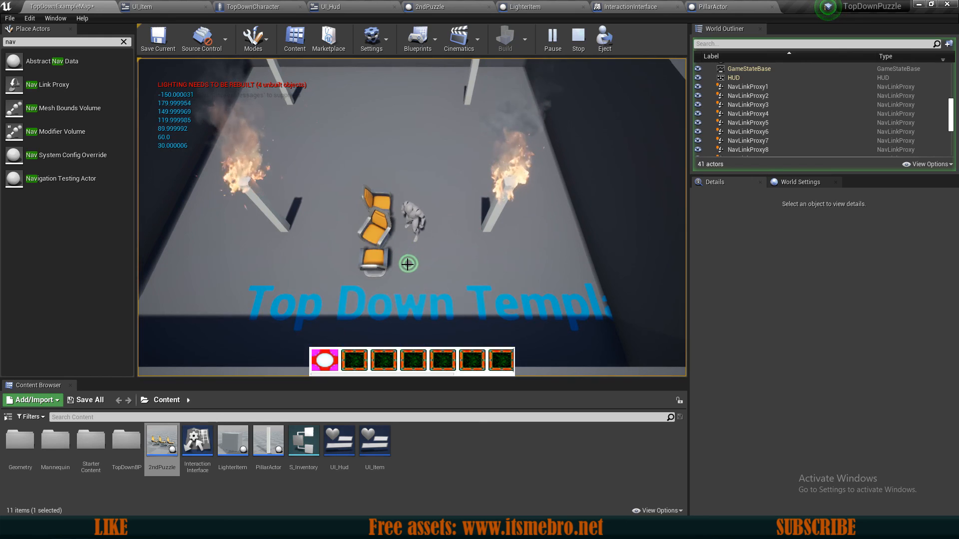
left_click(408, 265)
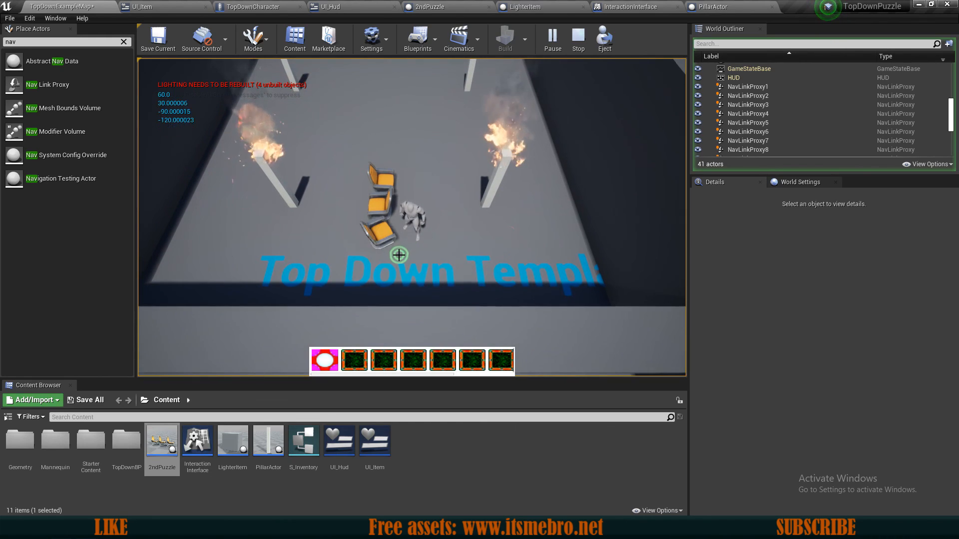
left_click(411, 103)
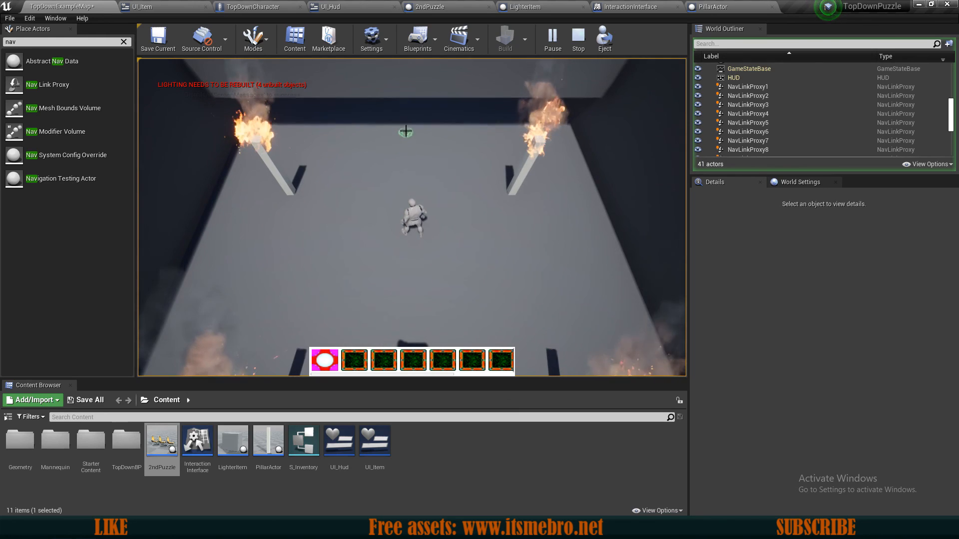
left_click(403, 85)
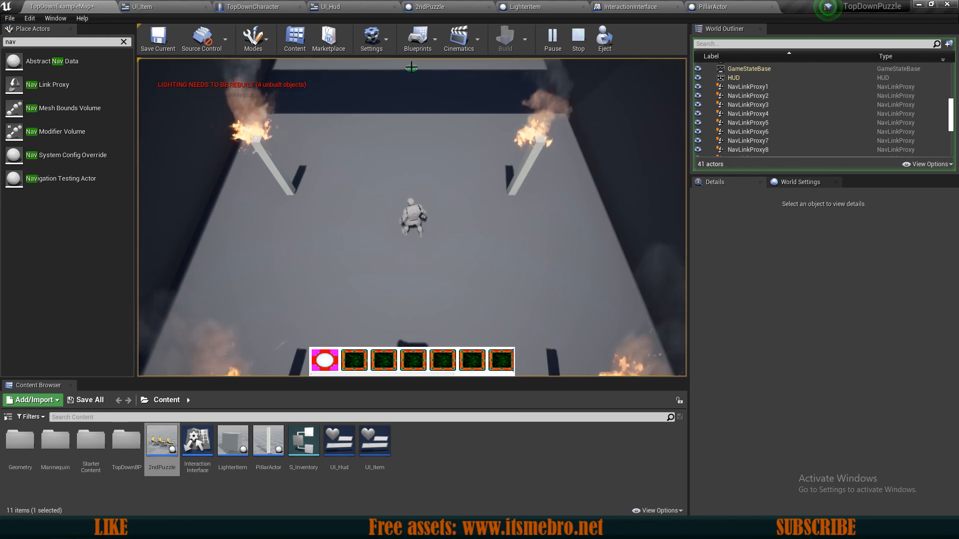